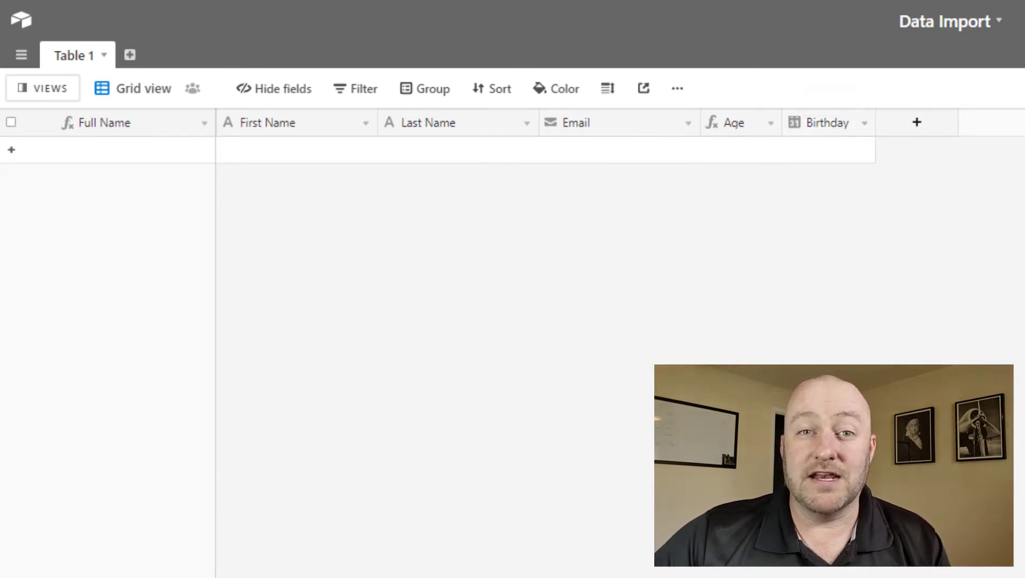
# Bring the CSV Import Example.csv spreadsheet in Excel in front of the Airtable base.
pyautogui.hotkey('alt', 'Tab')
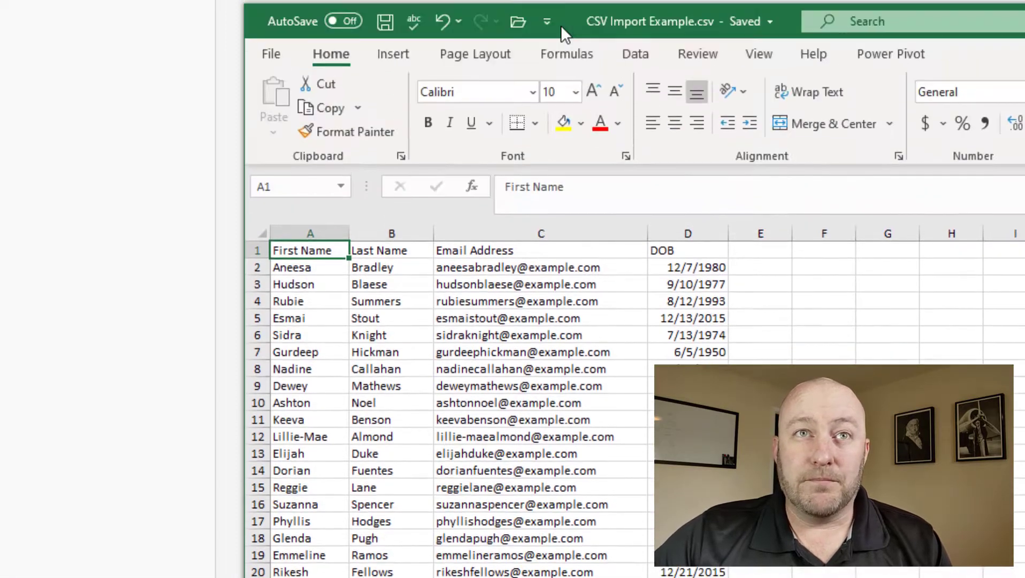
# Move the Excel window down so it sits beneath Airtable's field header row.
pyautogui.moveTo(567, 26); pyautogui.dragTo(348, 182)
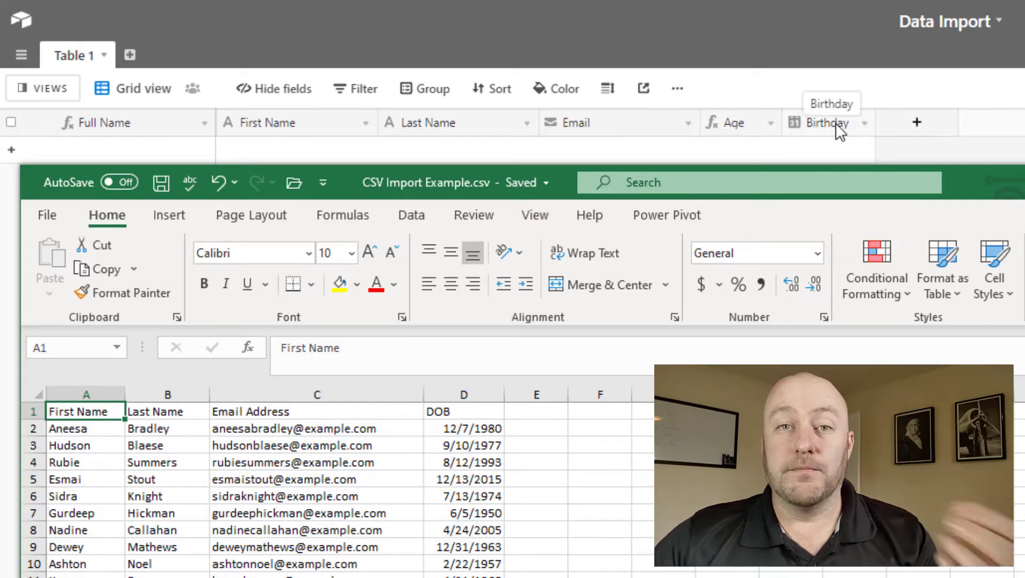
# Add a new record with Birthday 5/16/2000.
pyautogui.click(822, 96)
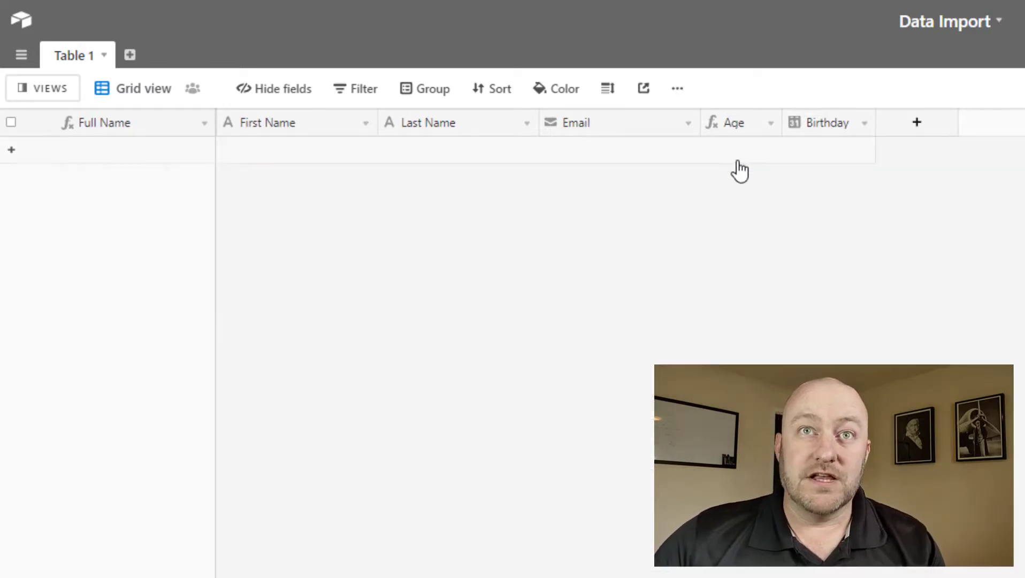
pyautogui.click(803, 153)
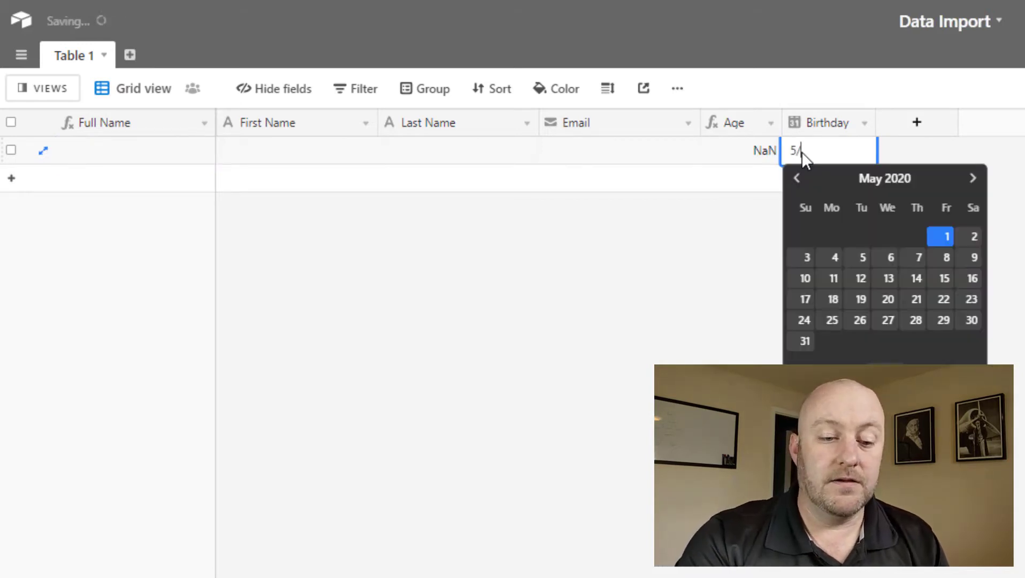
pyautogui.write('16/20')
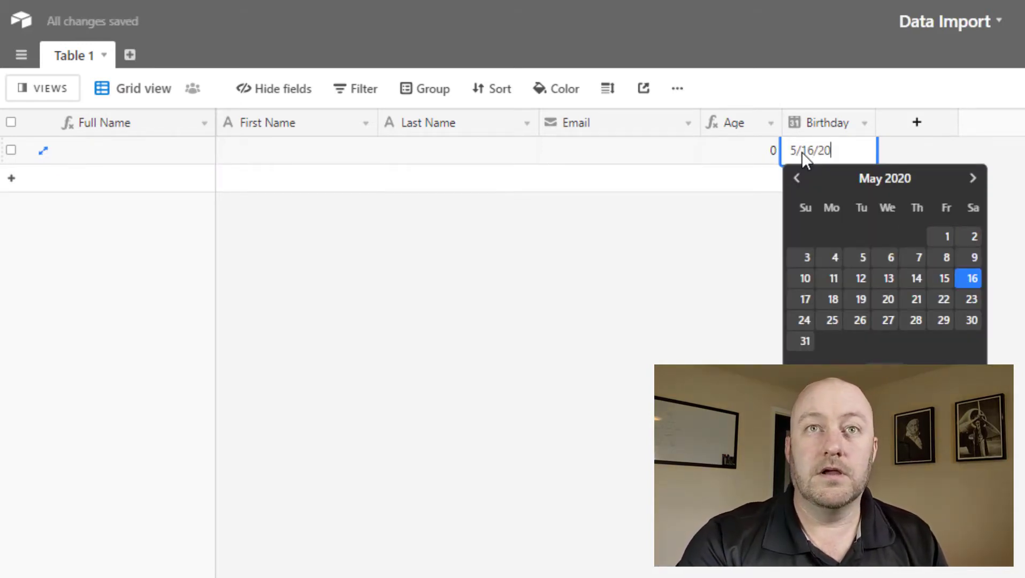
pyautogui.write('00')
pyautogui.press('Return')
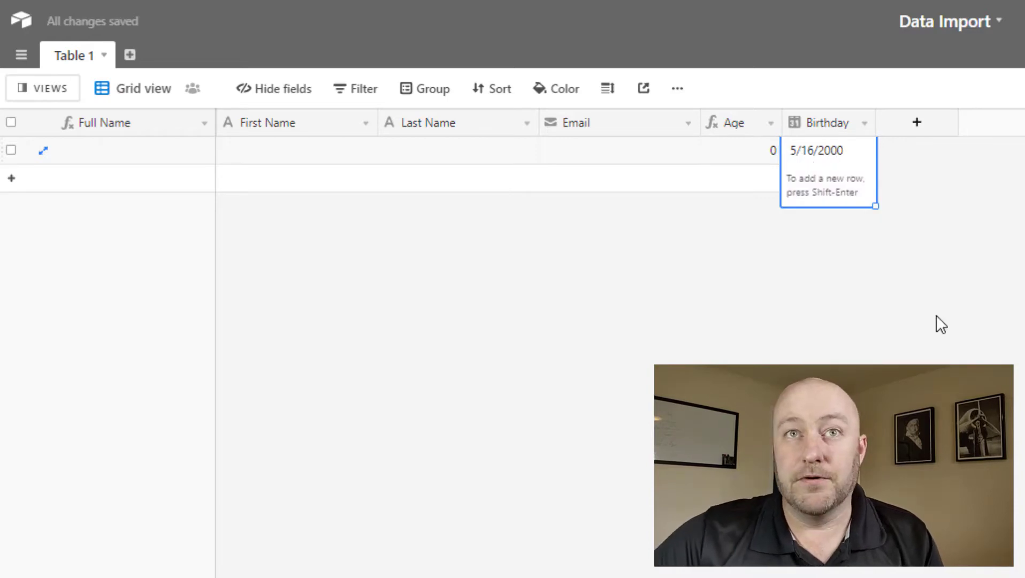
pyautogui.press('Escape')
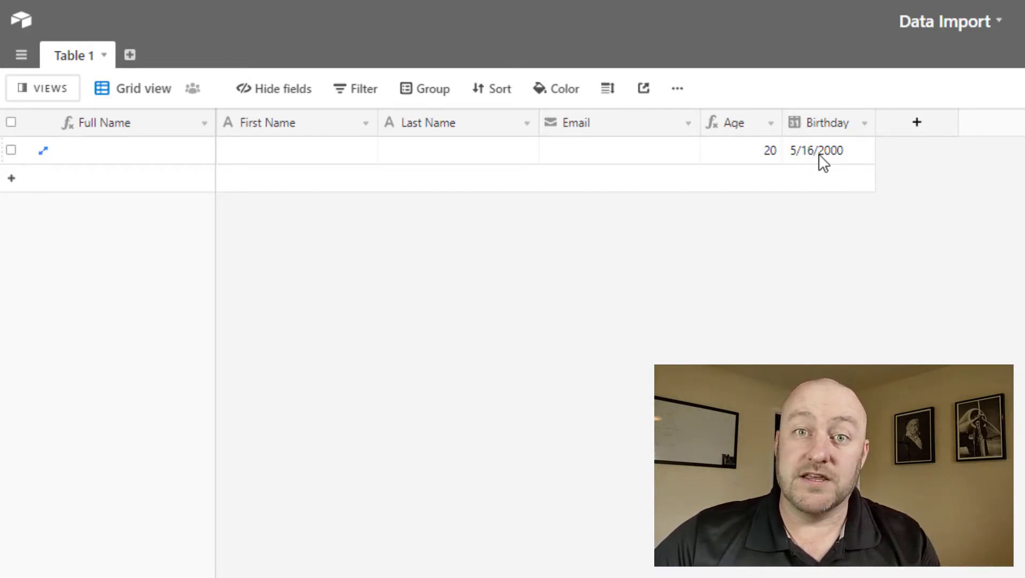
# Save the Age formula DATETIME_DIFF(TODAY(),Birthday,'years') so the record shows Age 20.
pyautogui.doubleClick(746, 122)
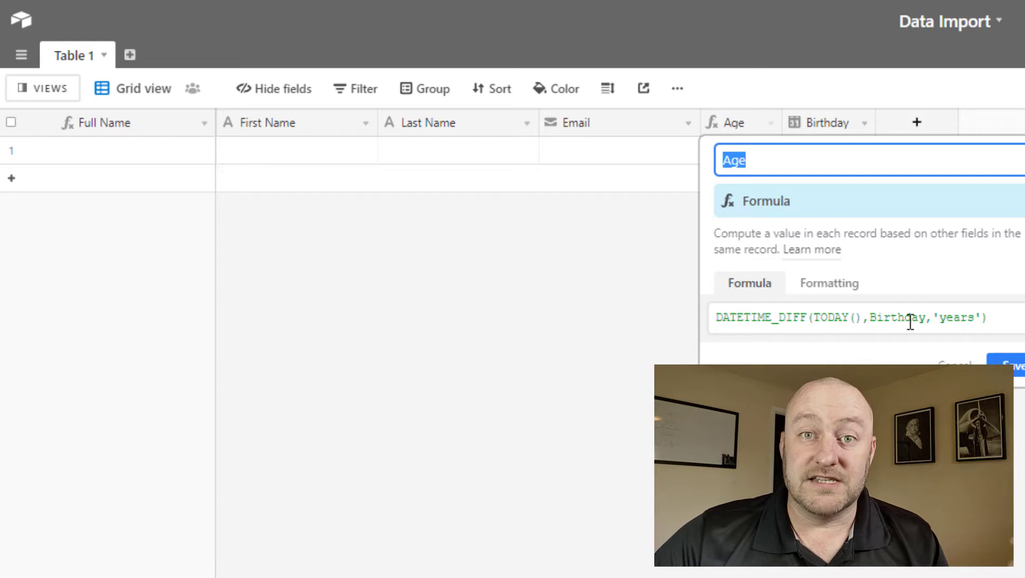
pyautogui.click(1015, 380)
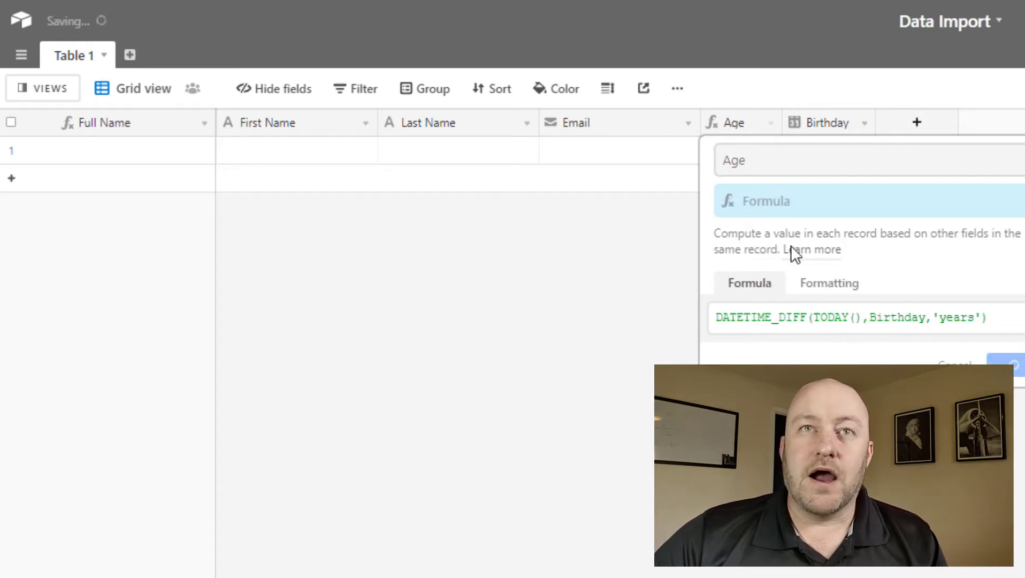
pyautogui.click(734, 152)
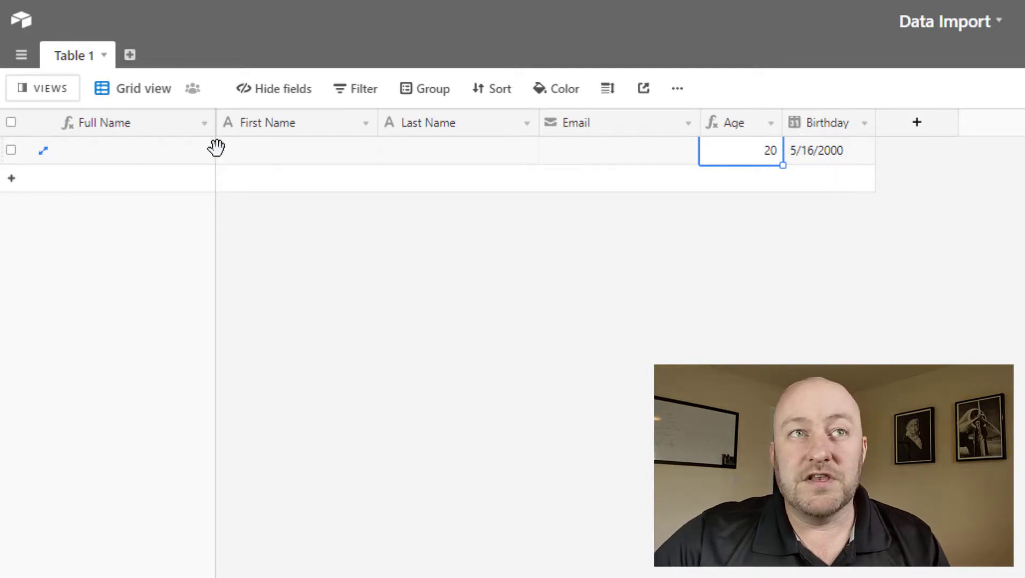
# Enter the record's first and last name, then view the Full Name CONCATENATE formula settings.
pyautogui.click(261, 151)
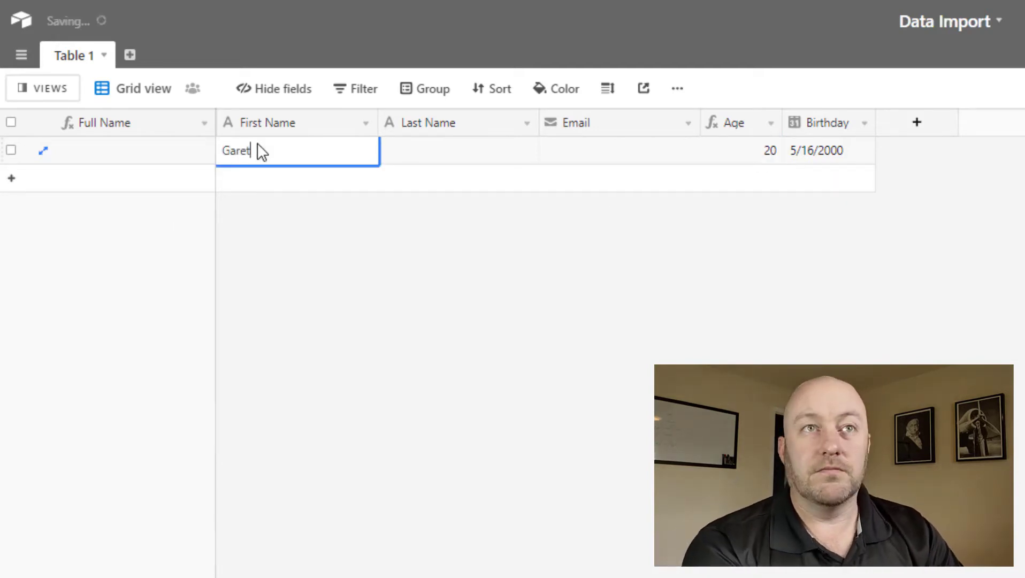
pyautogui.press('Tab')
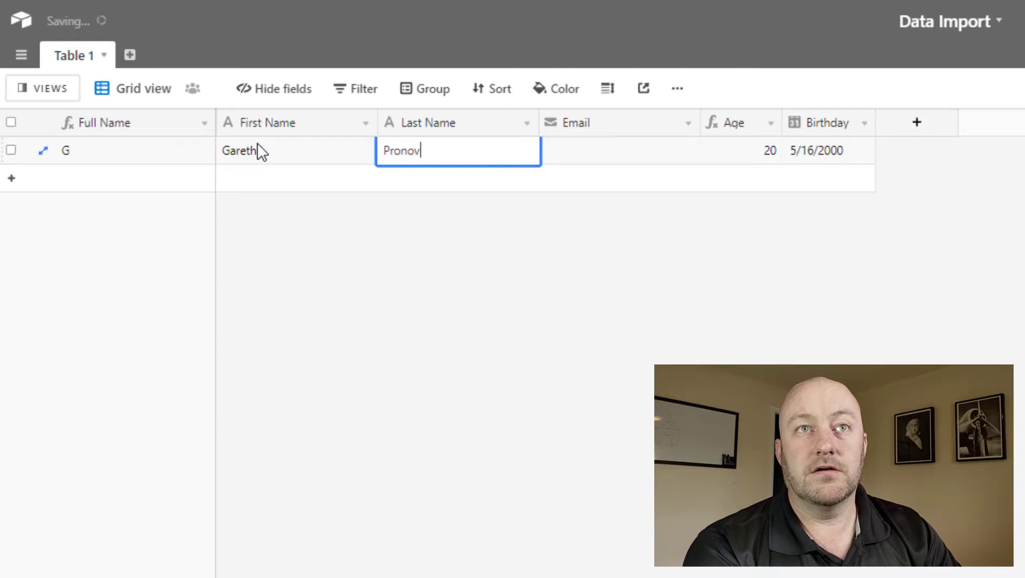
pyautogui.press('Tab')
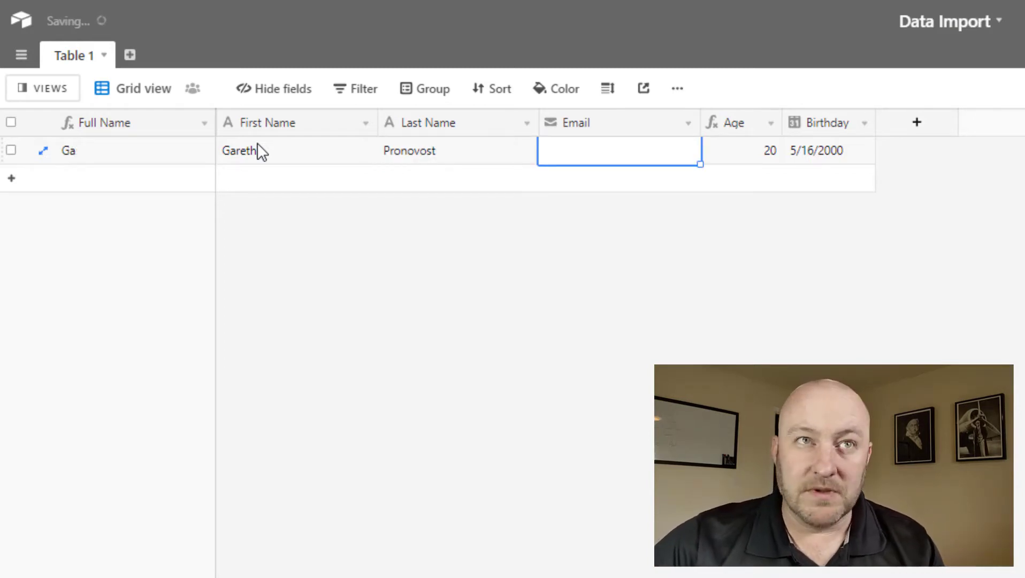
pyautogui.doubleClick(124, 123)
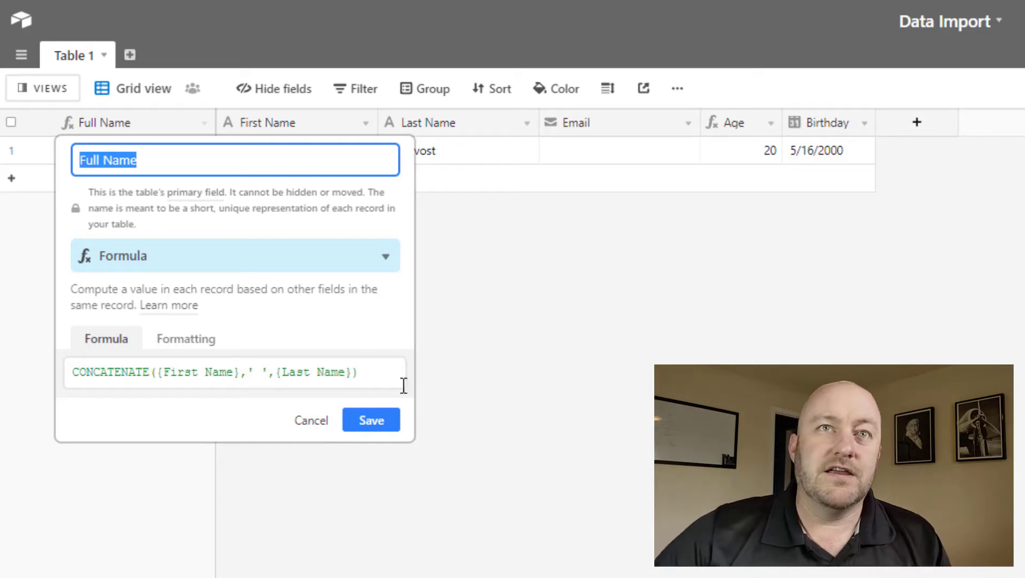
# Cancel the Full Name settings, review the Email field's type list, then dismiss it.
pyautogui.click(590, 122)
pyautogui.doubleClick(590, 122)
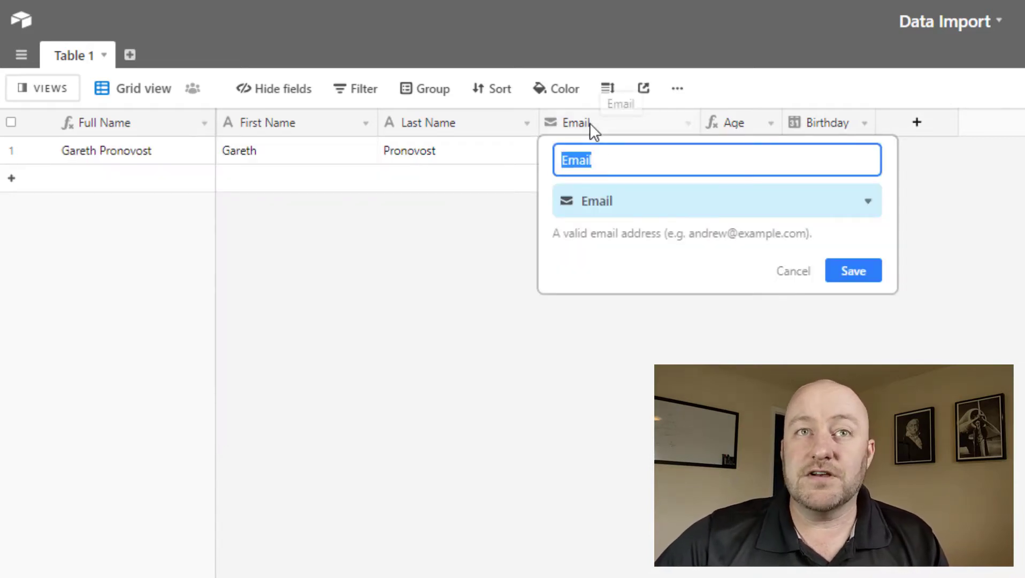
pyautogui.click(645, 202)
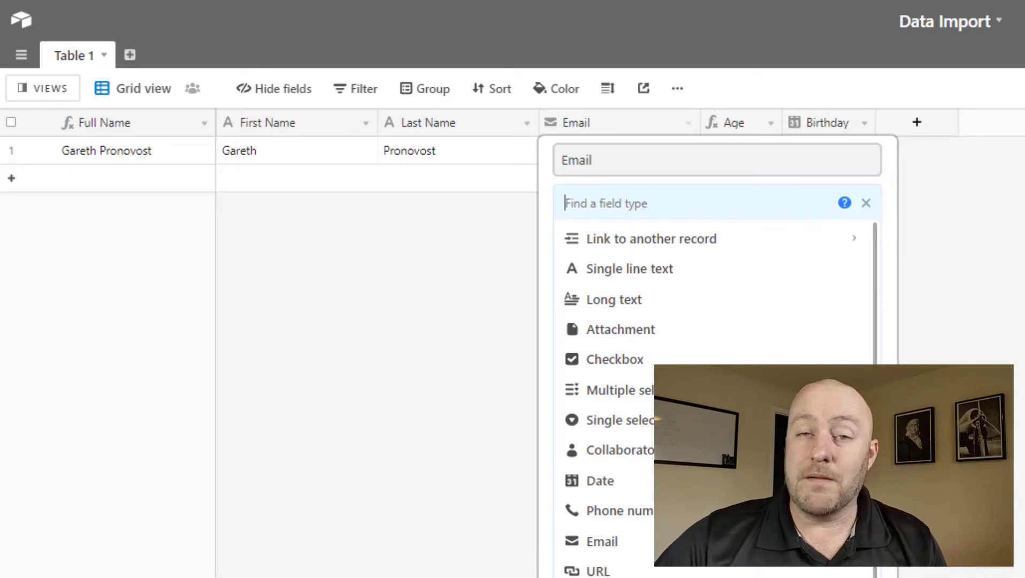
pyautogui.press('Escape')
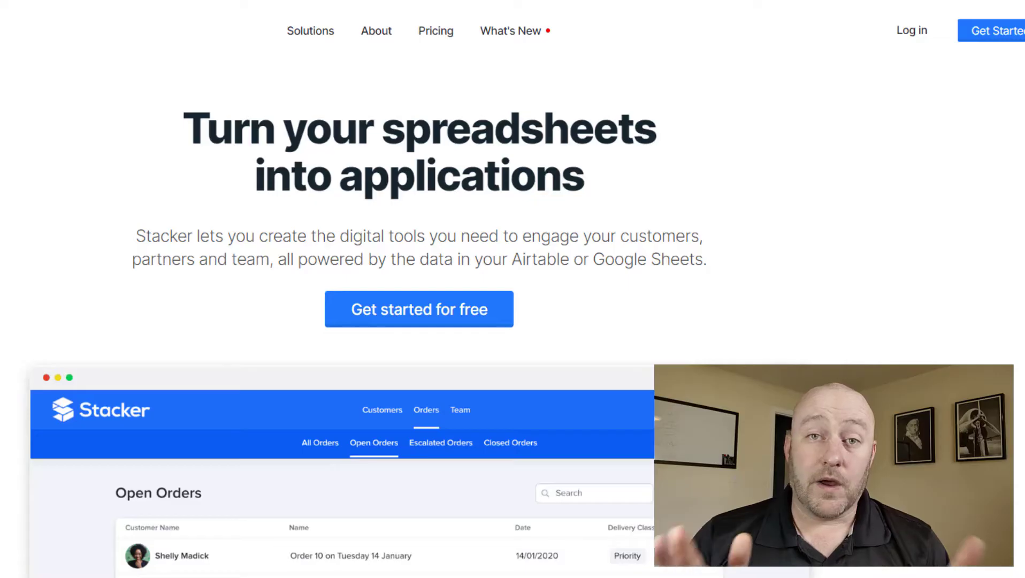
# Scroll through Stacker's homepage and start sign-up with Get Started.
pyautogui.scroll(-7, 513, 289)
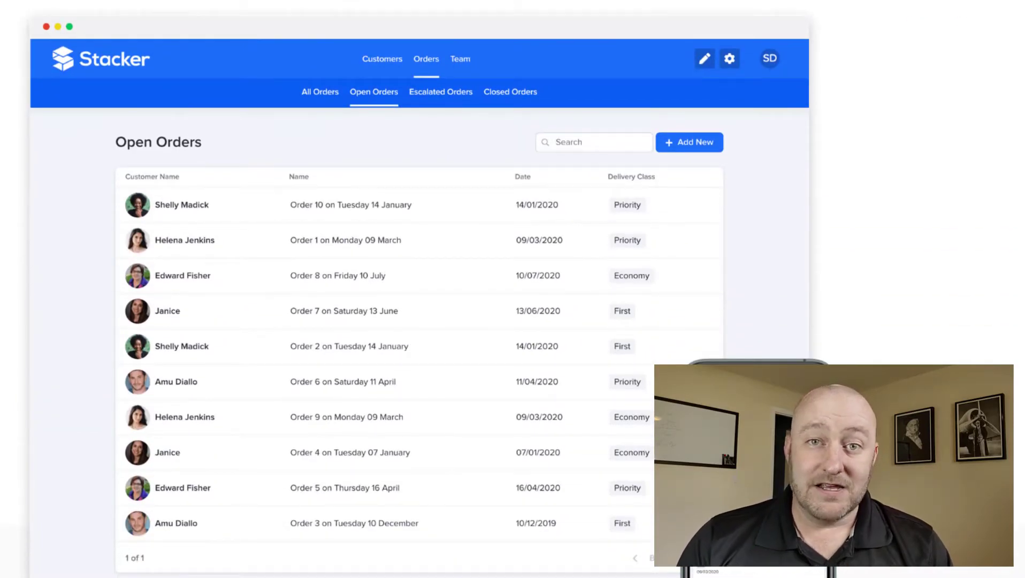
pyautogui.scroll(-12, 513, 289)
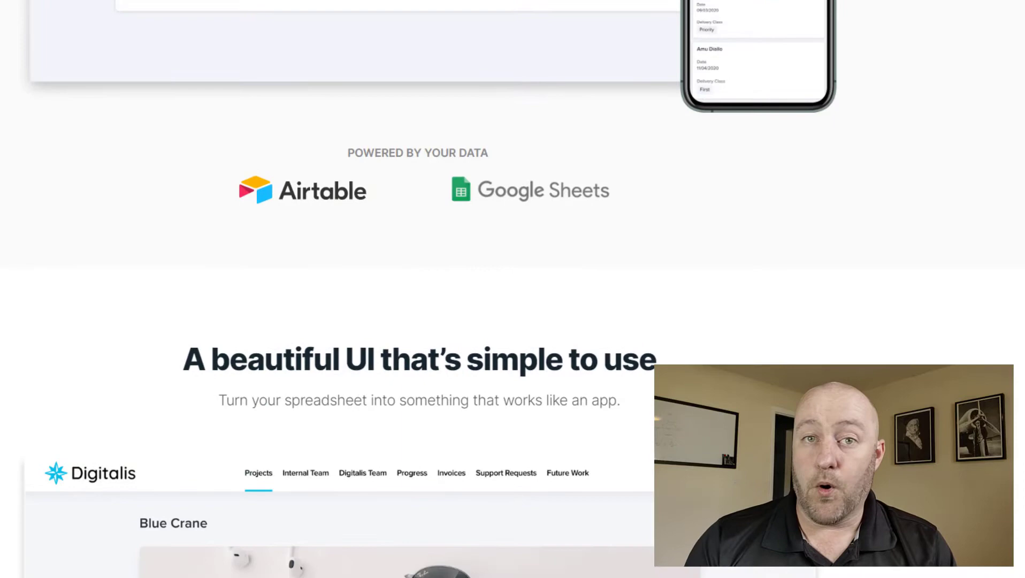
pyautogui.scroll(-3, 513, 289)
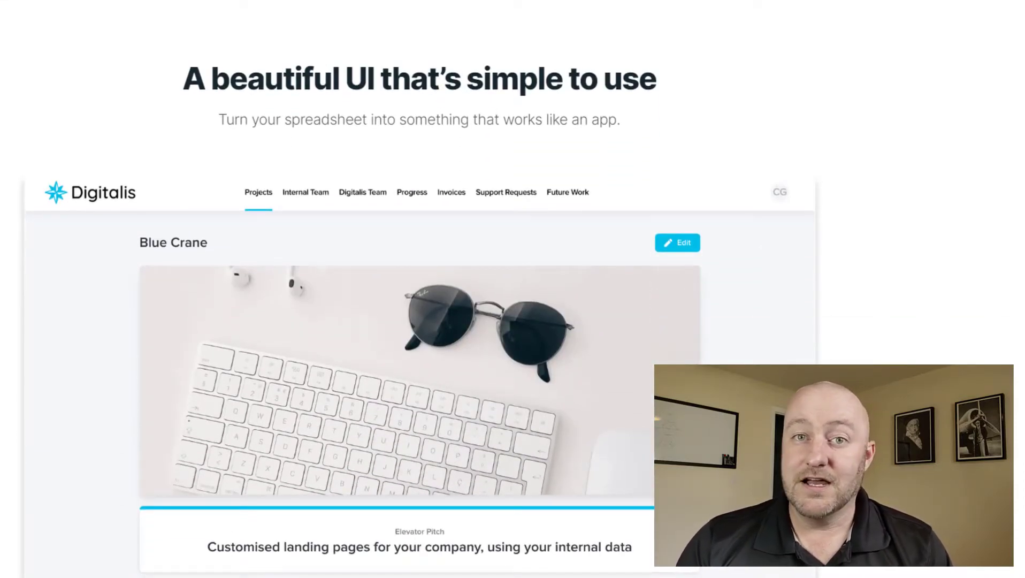
pyautogui.scroll(-16, 512, 289)
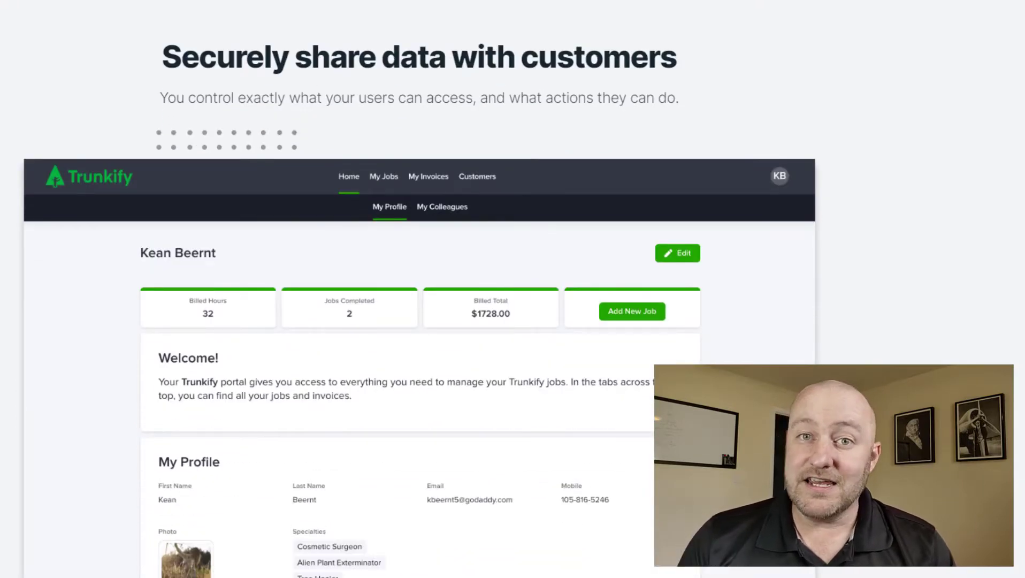
pyautogui.scroll(-15, 513, 289)
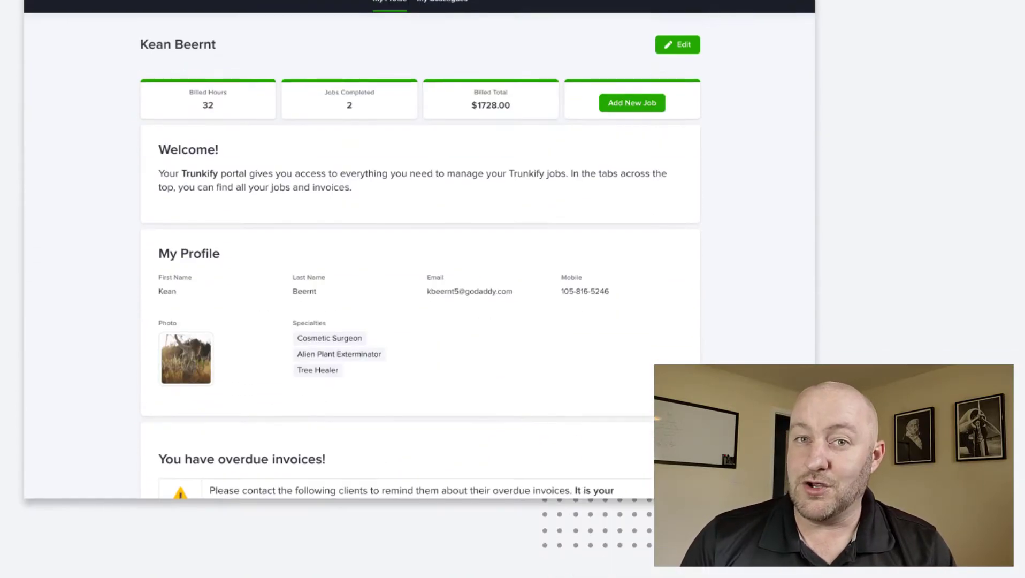
pyautogui.scroll(-1, 513, 289)
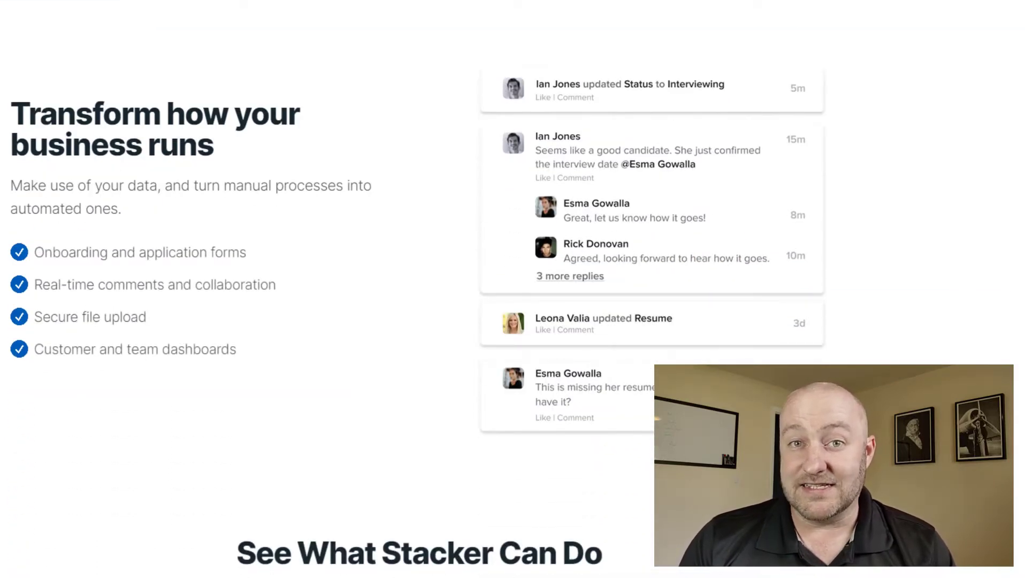
pyautogui.scroll(-9, 513, 289)
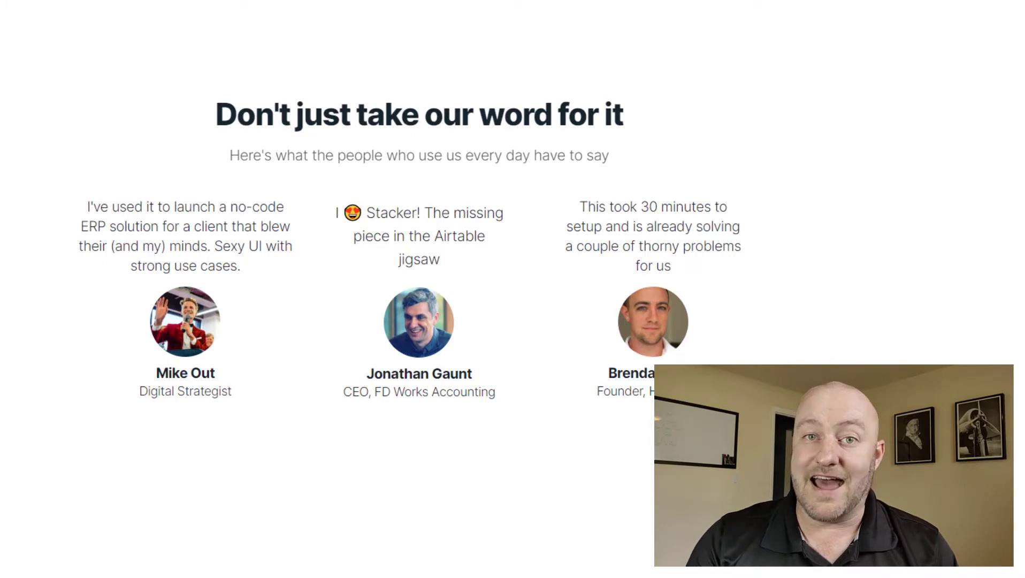
pyautogui.scroll(-10, 513, 289)
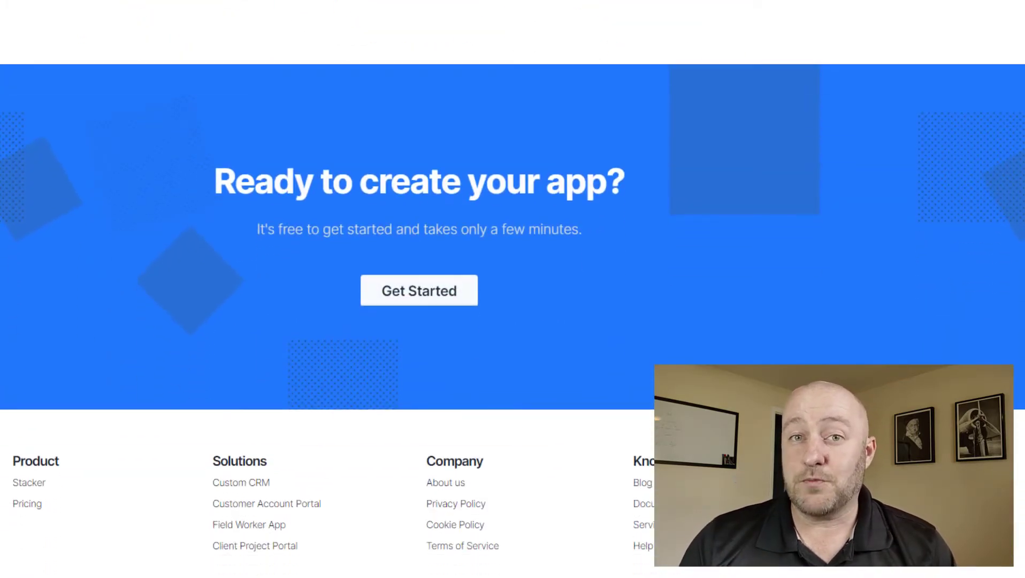
pyautogui.click(414, 298)
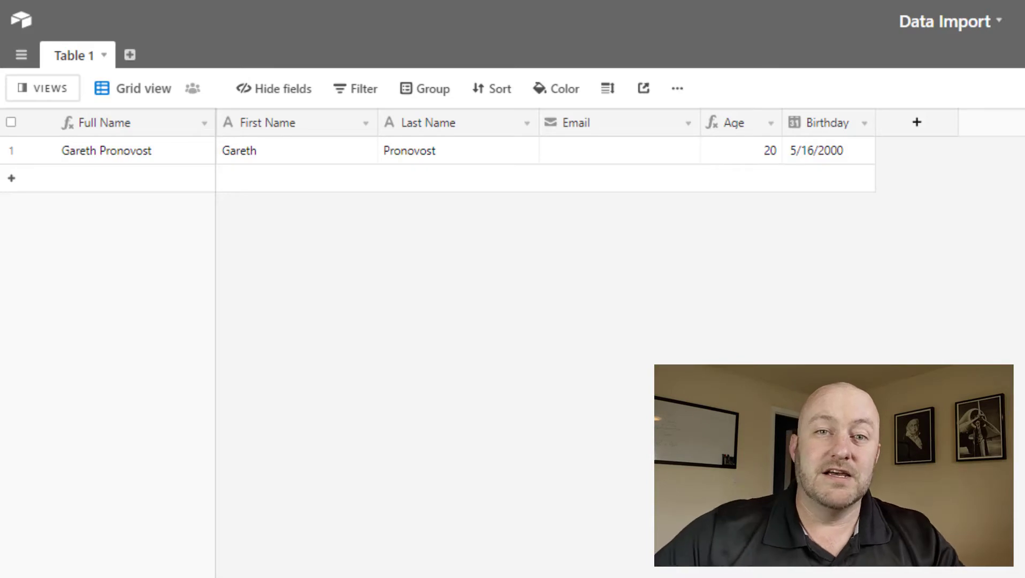
# Glance at the Excel CSV, then return to Airtable and show the table's views list.
pyautogui.hotkey('alt', 'Tab')
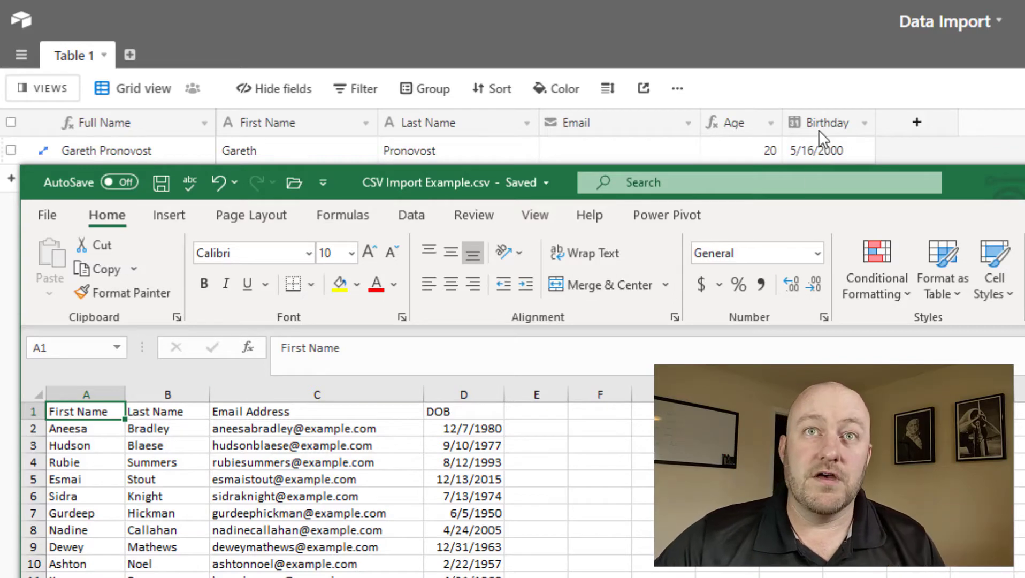
pyautogui.click(834, 95)
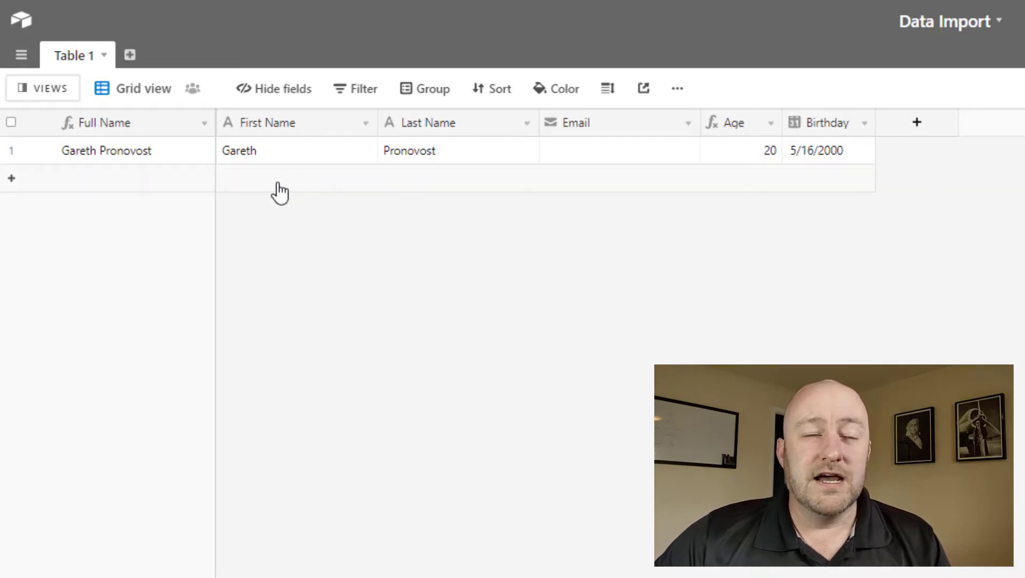
pyautogui.click(47, 89)
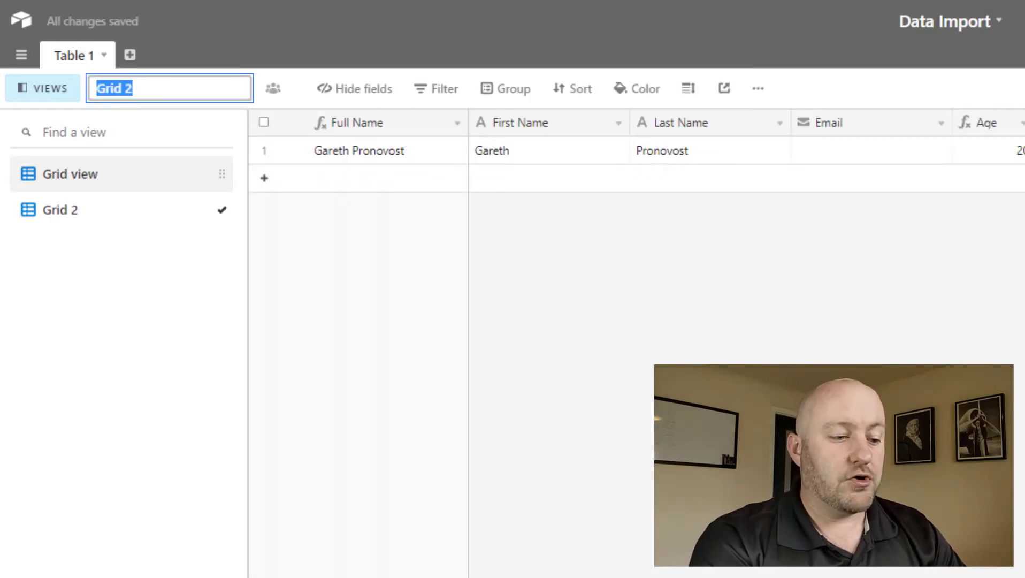
# Name the new view Import, hide its Age field, and shift the Excel CSV window right.
pyautogui.write('Import')
pyautogui.press('Return')
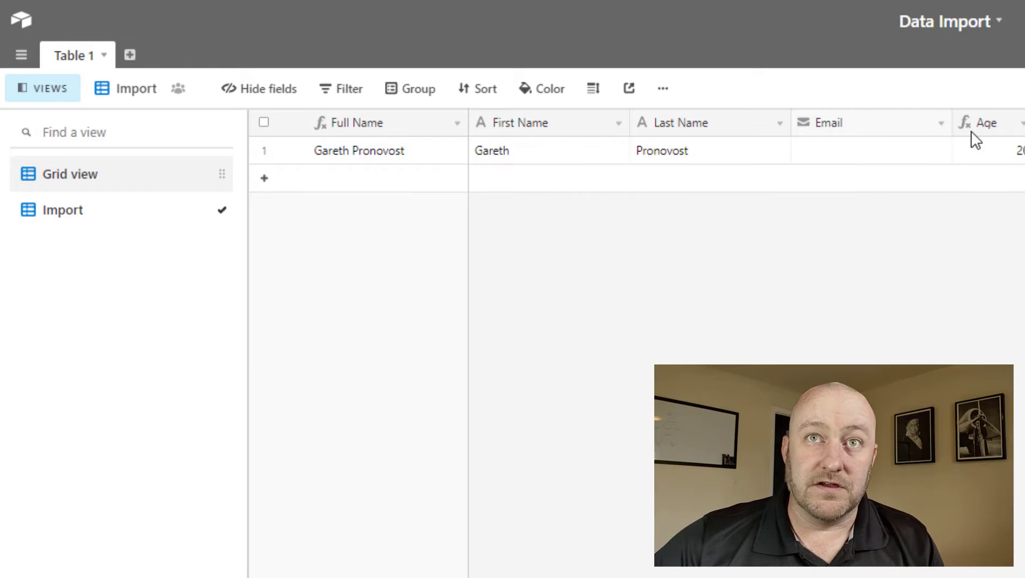
pyautogui.rightClick(781, 125)
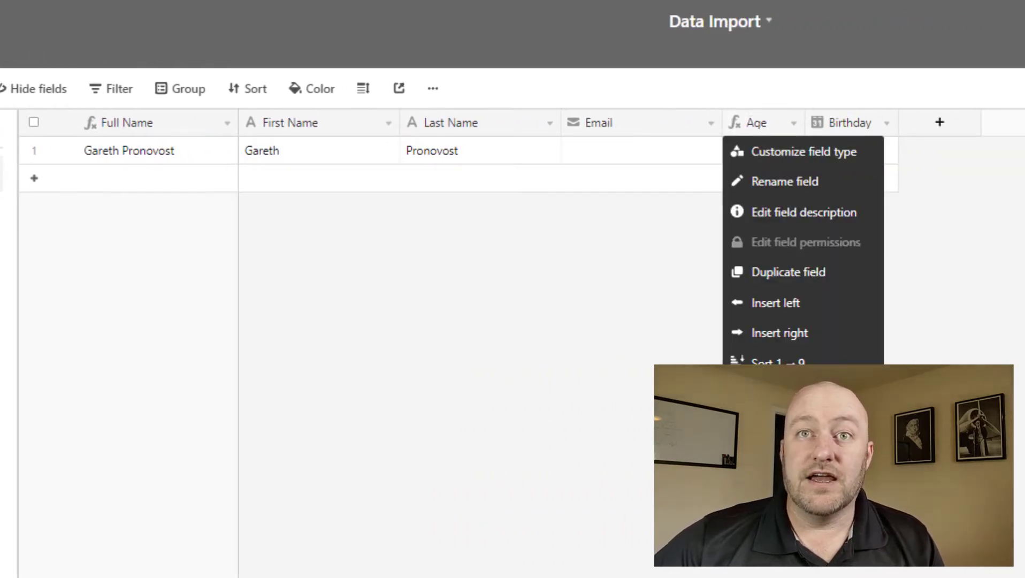
pyautogui.click(765, 495)
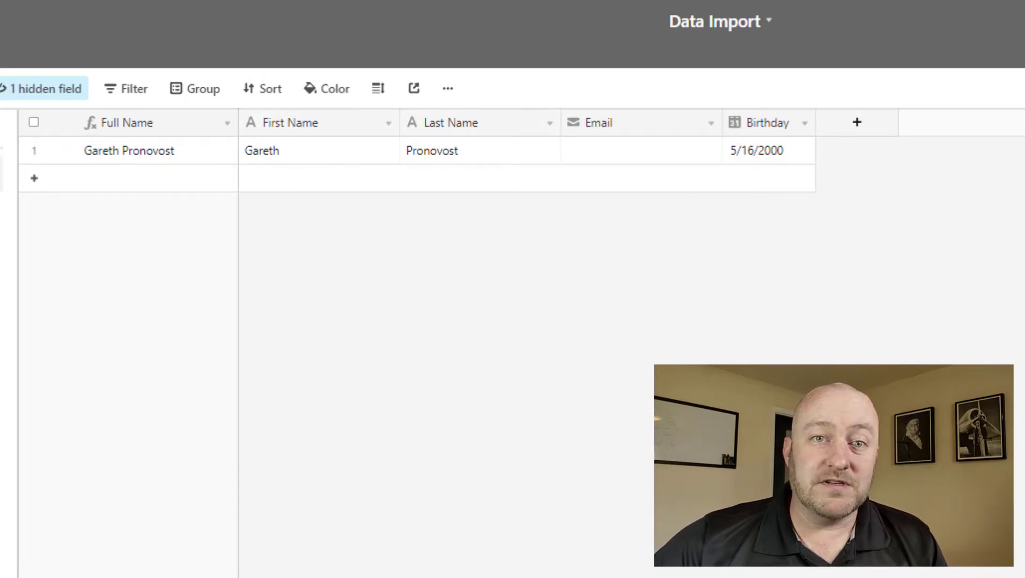
pyautogui.hotkey('alt', 'Tab')
pyautogui.moveTo(261, 188); pyautogui.dragTo(676, 193)
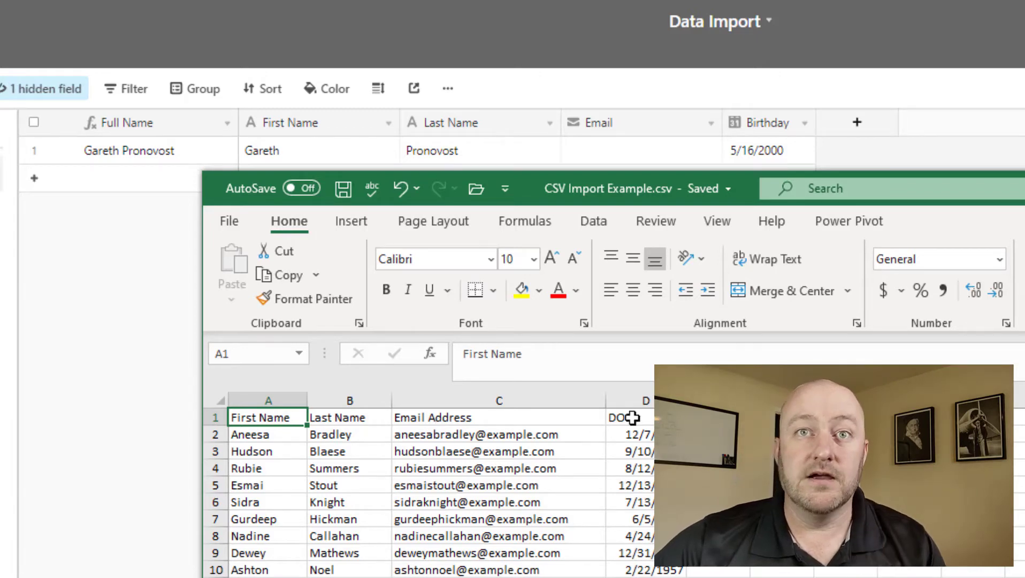
pyautogui.click(134, 346)
pyautogui.moveTo(436, 127); pyautogui.dragTo(557, 119)
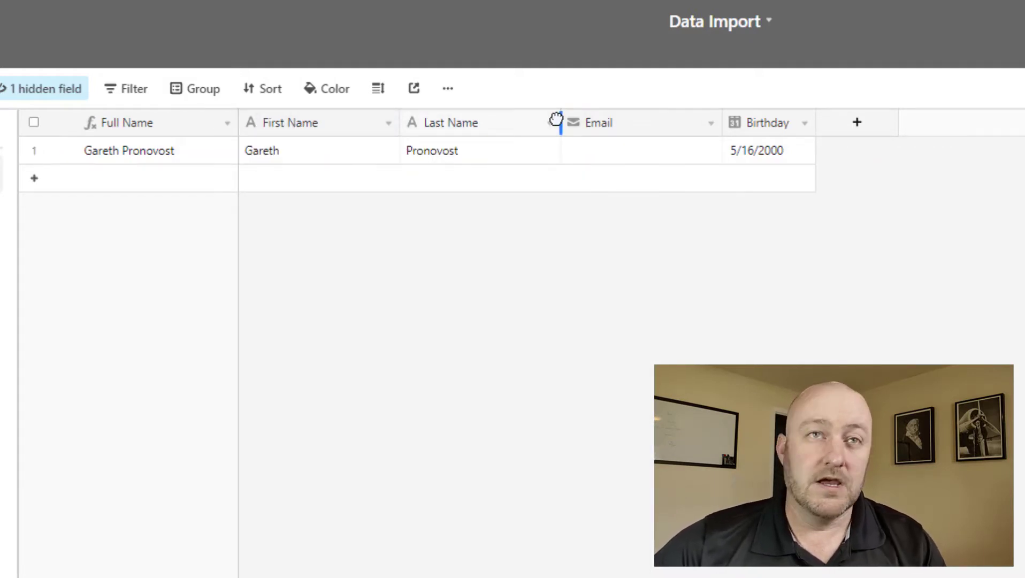
pyautogui.rightClick(147, 126)
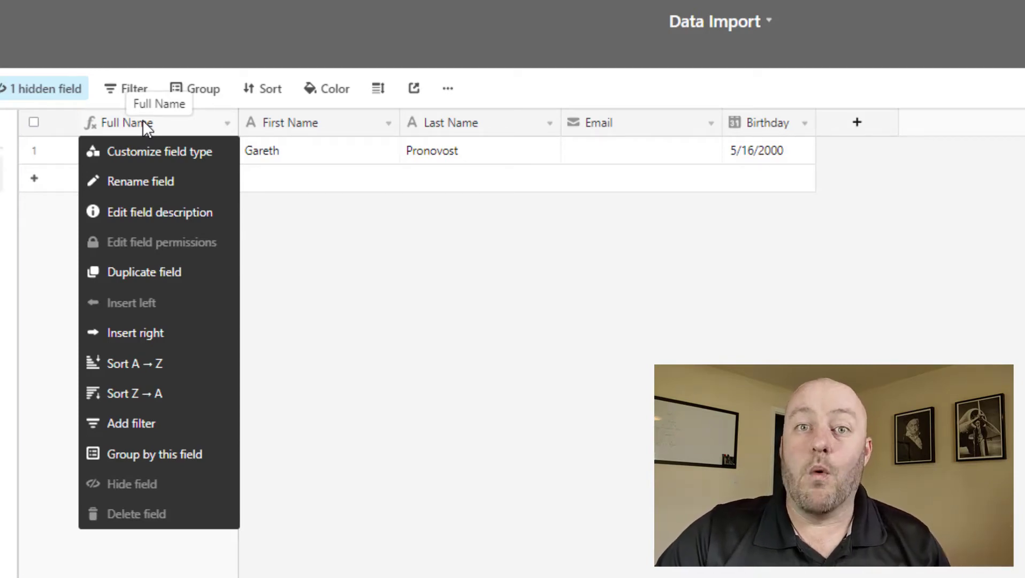
pyautogui.click(350, 246)
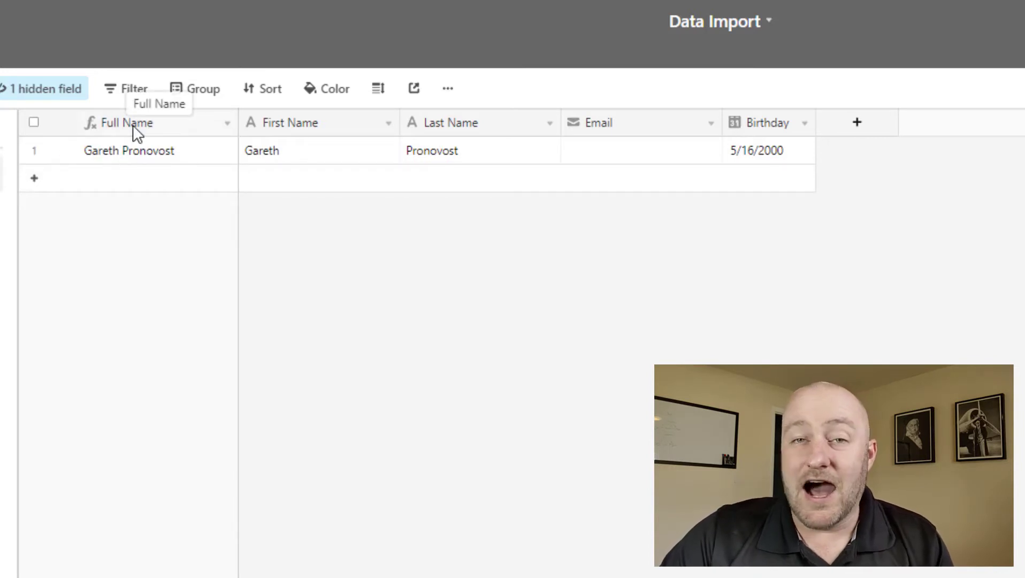
pyautogui.click(295, 161)
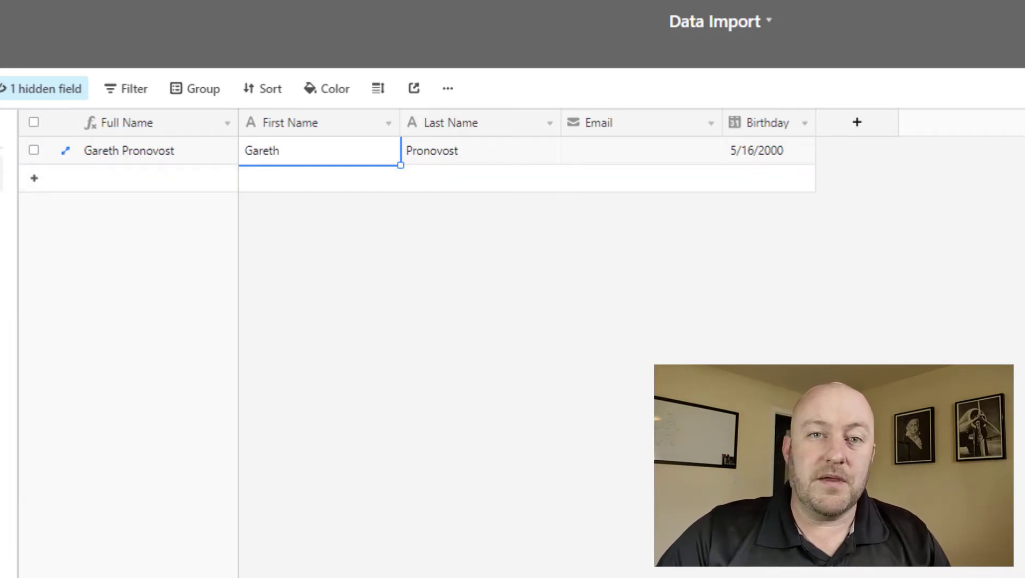
pyautogui.hotkey('alt', 'Tab')
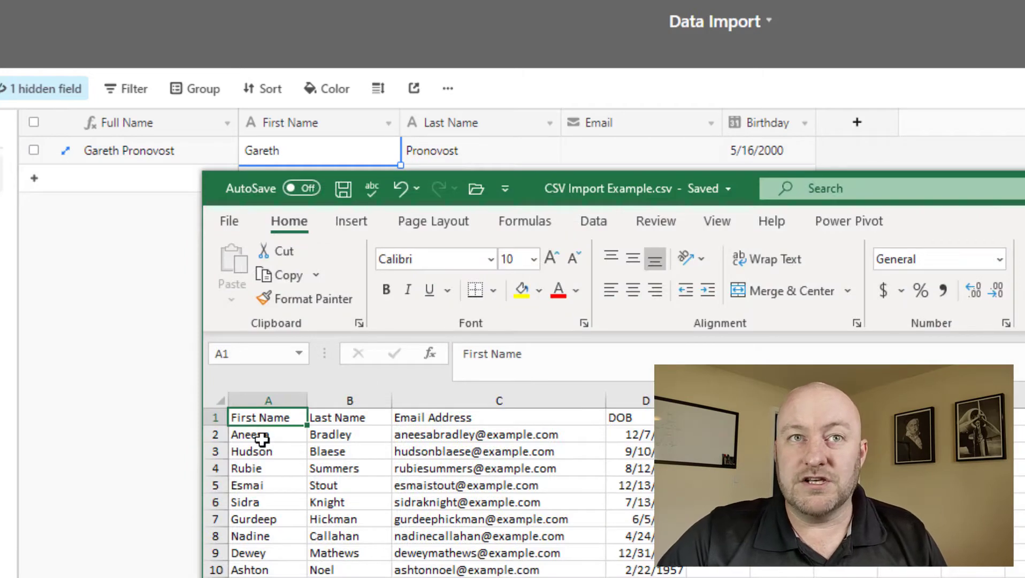
# Select the first five contacts' data A2:D6 in the CSV sheet.
pyautogui.click(262, 434)
pyautogui.moveTo(437, 490); pyautogui.dragTo(658, 501)
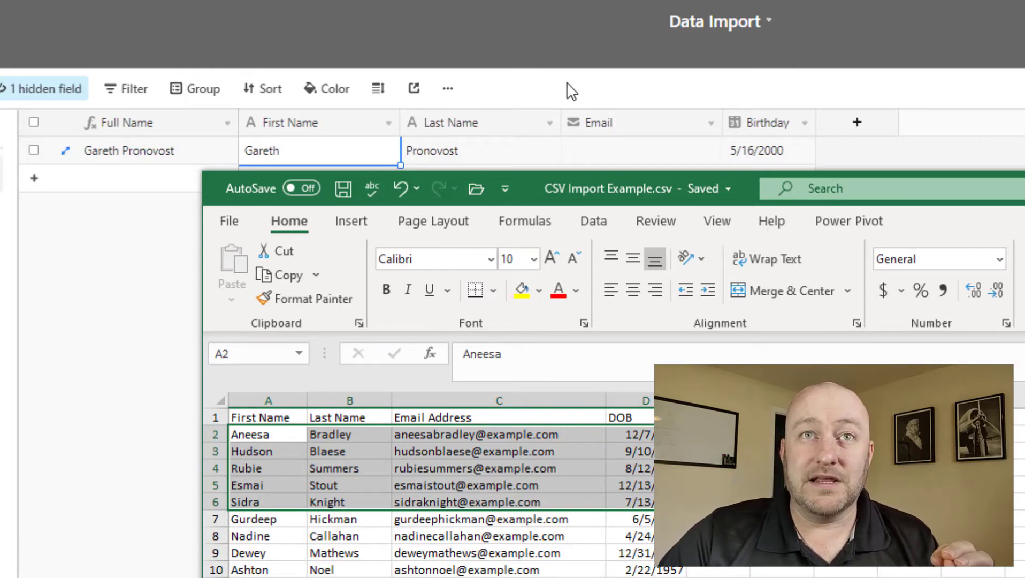
pyautogui.click(474, 217)
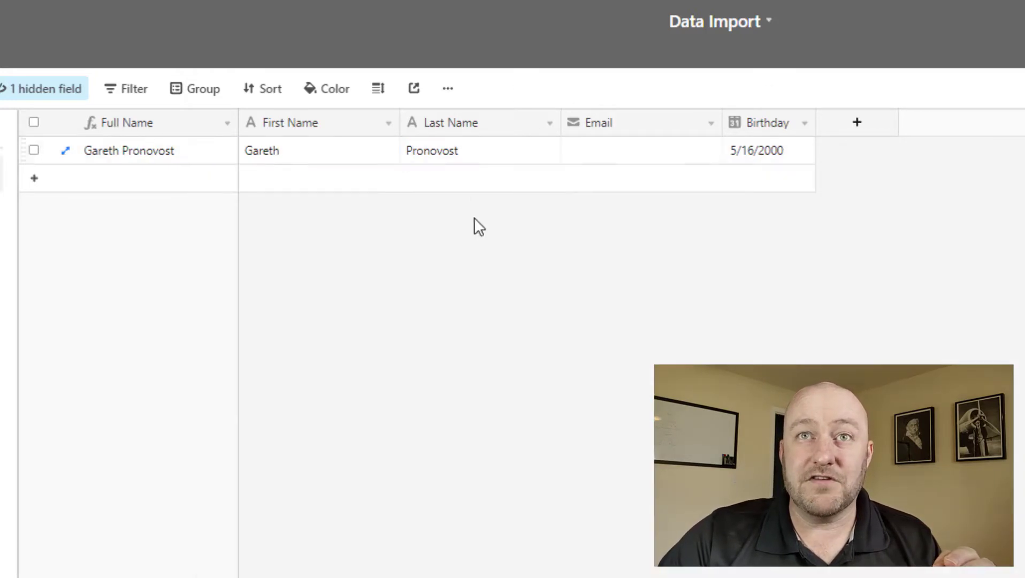
# Switch the Birthday field to the European (14/6/2020) date format.
pyautogui.doubleClick(794, 123)
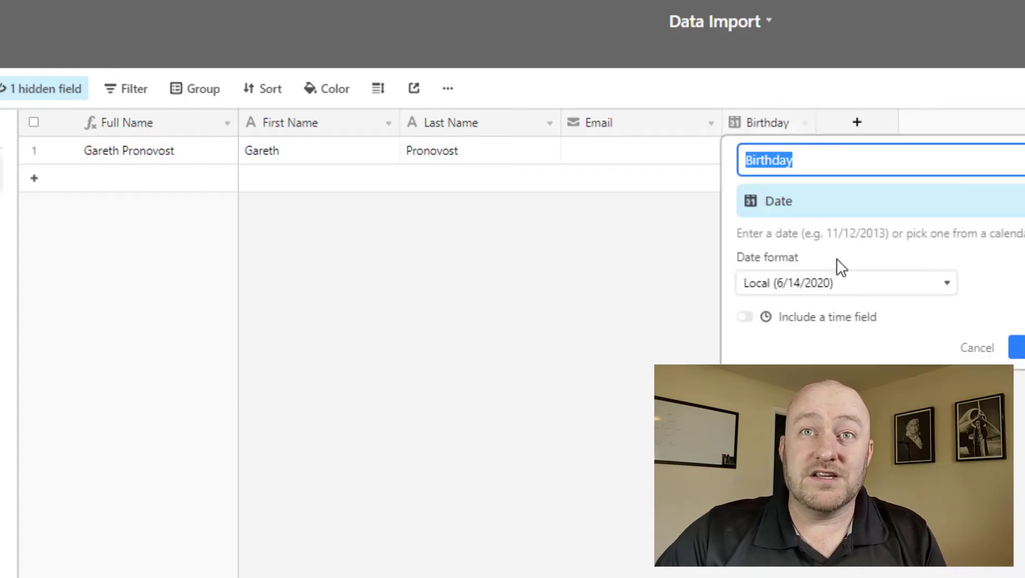
pyautogui.click(805, 291)
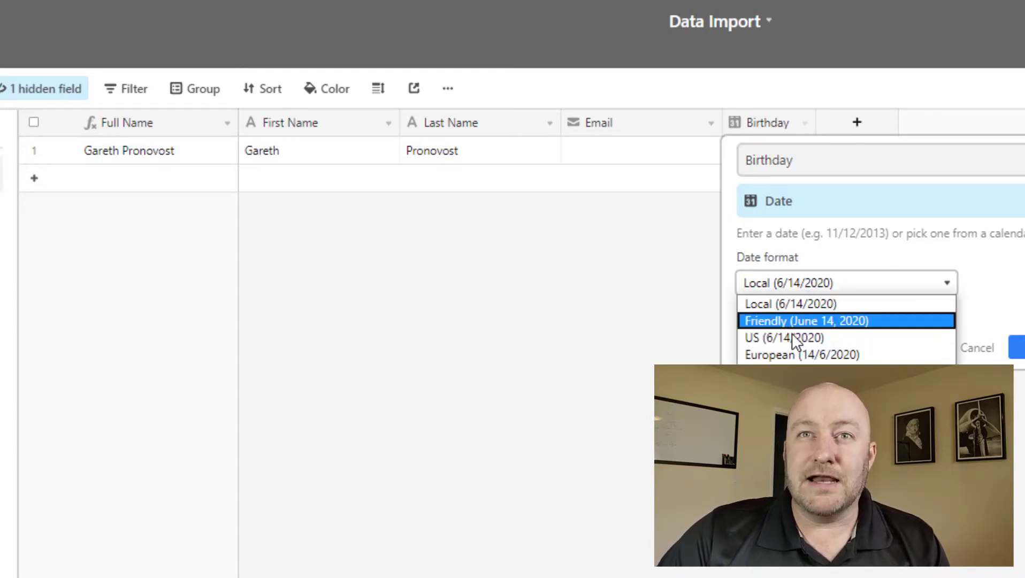
pyautogui.click(799, 356)
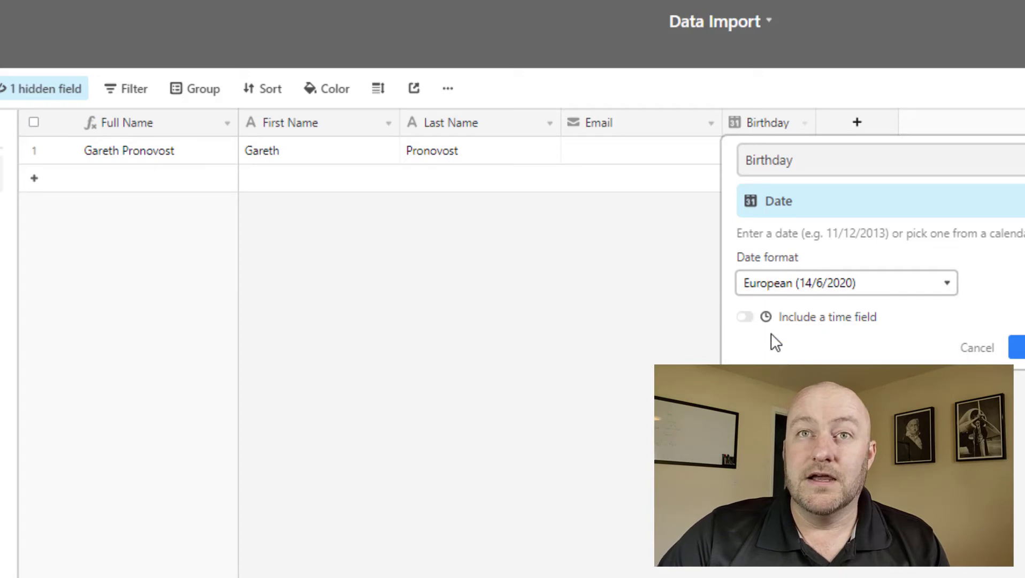
pyautogui.click(1017, 348)
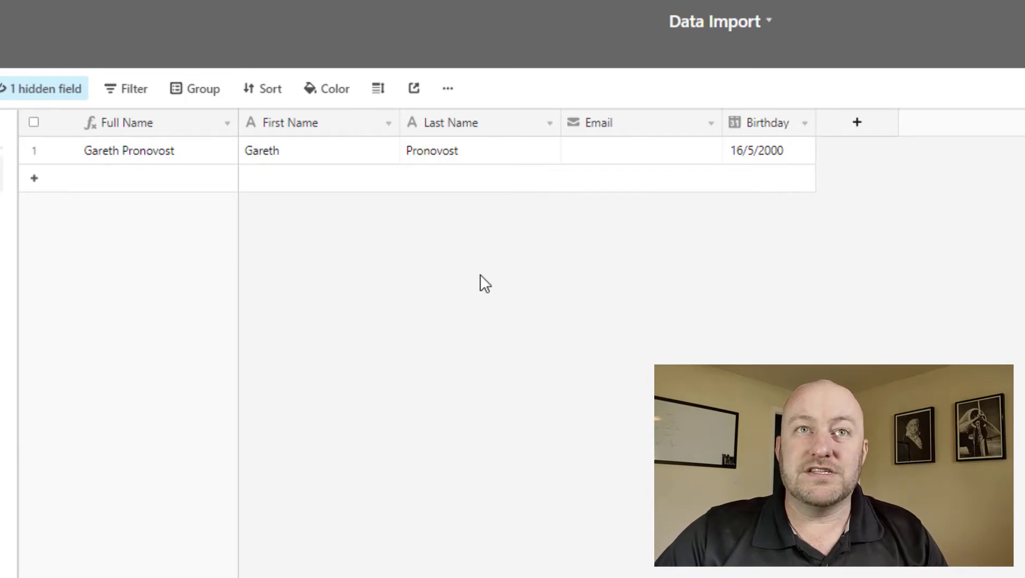
# Add an empty record, then copy the DOB dates in rows 5 to 9 of the CSV.
pyautogui.click(437, 182)
pyautogui.click(528, 381)
pyautogui.hotkey('alt', 'Tab')
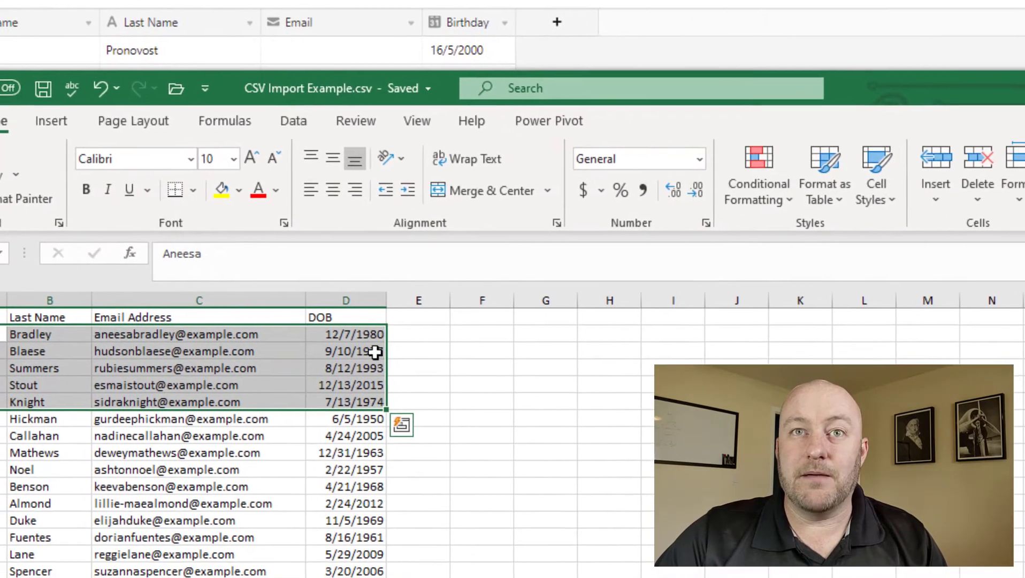
pyautogui.click(341, 334)
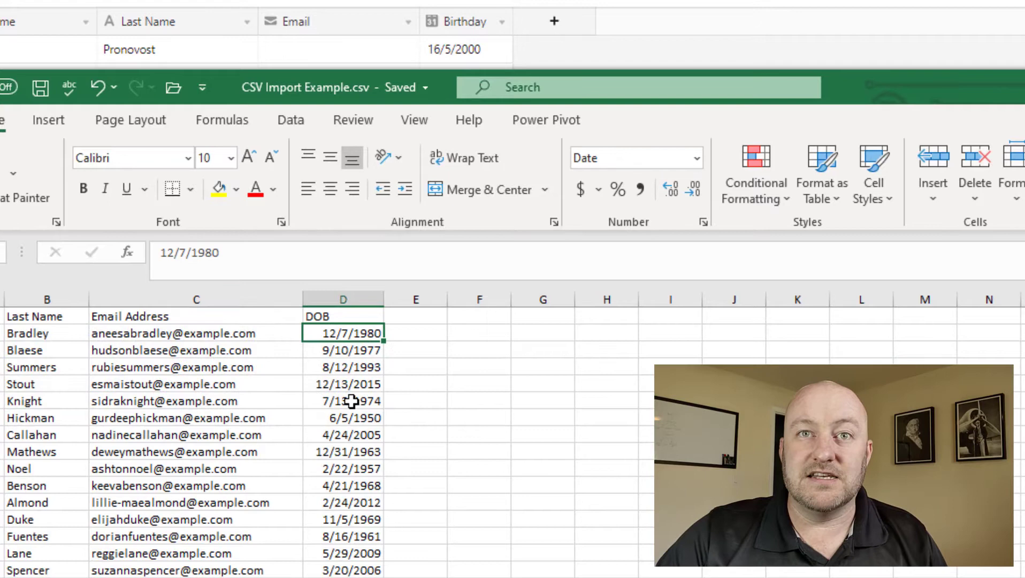
pyautogui.moveTo(340, 385); pyautogui.dragTo(337, 451)
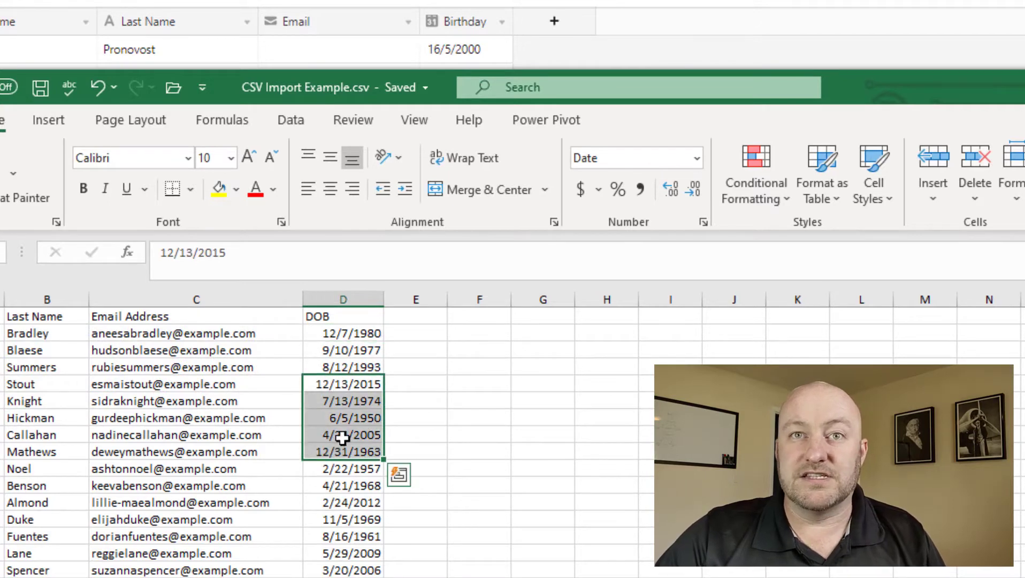
pyautogui.hotkey('ctrl', 'c')
# Paste the dates into Birthday, expanding the table, and check 6/5/1950 against the CSV.
pyautogui.hotkey('alt', 'Tab')
pyautogui.click(440, 84)
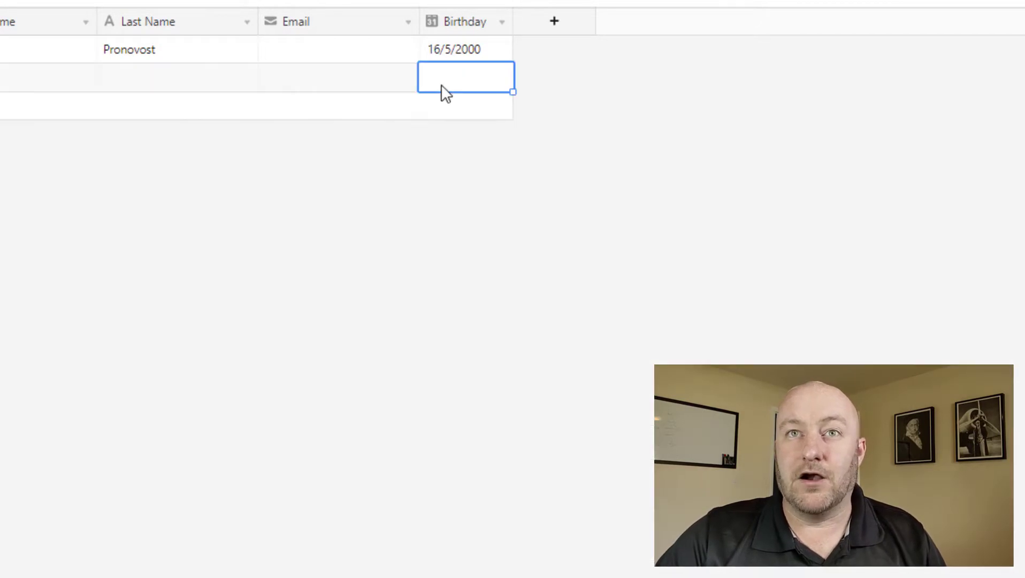
pyautogui.hotkey('ctrl', 'v')
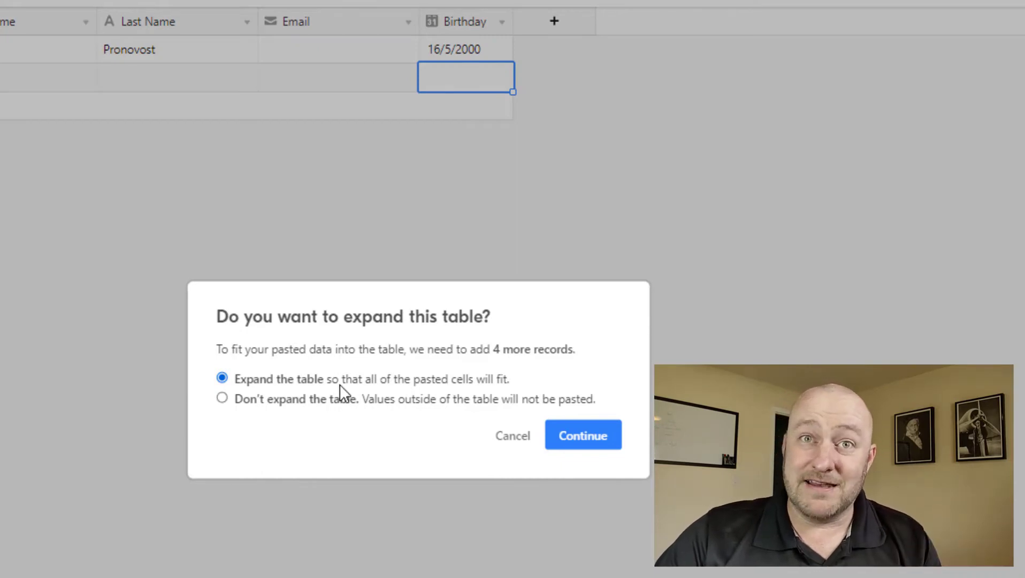
pyautogui.click(584, 437)
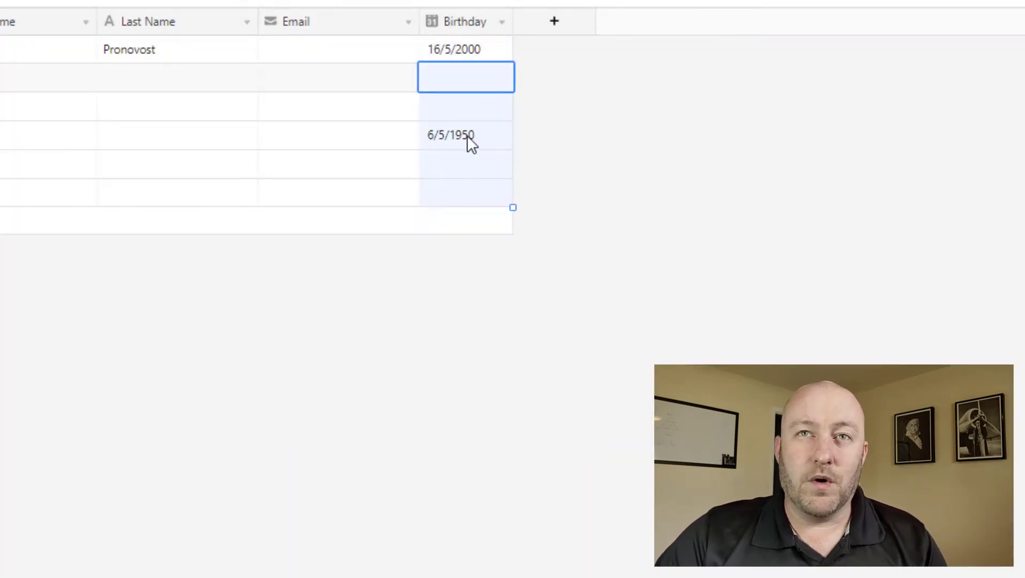
pyautogui.hotkey('alt', 'Tab')
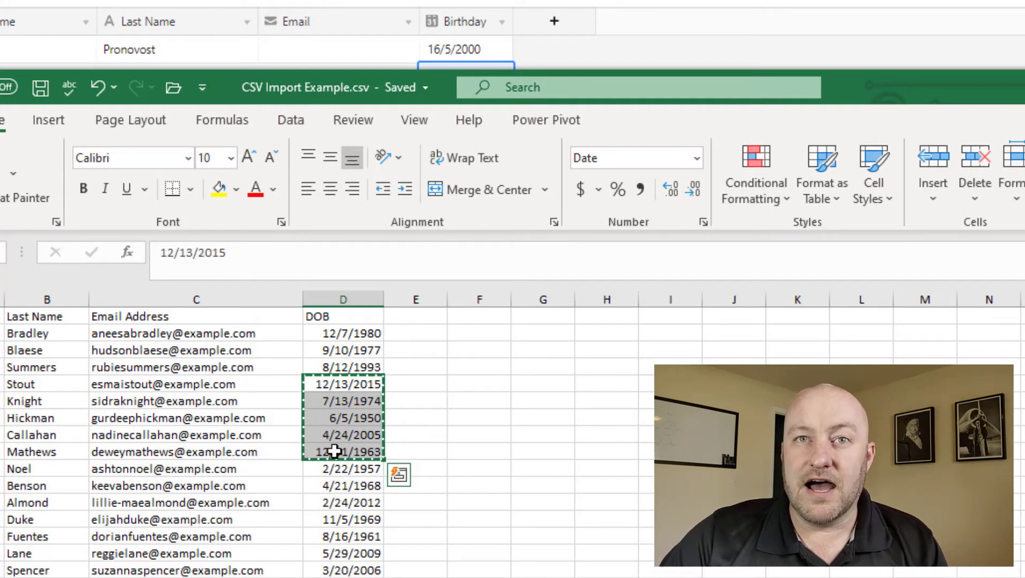
pyautogui.click(320, 418)
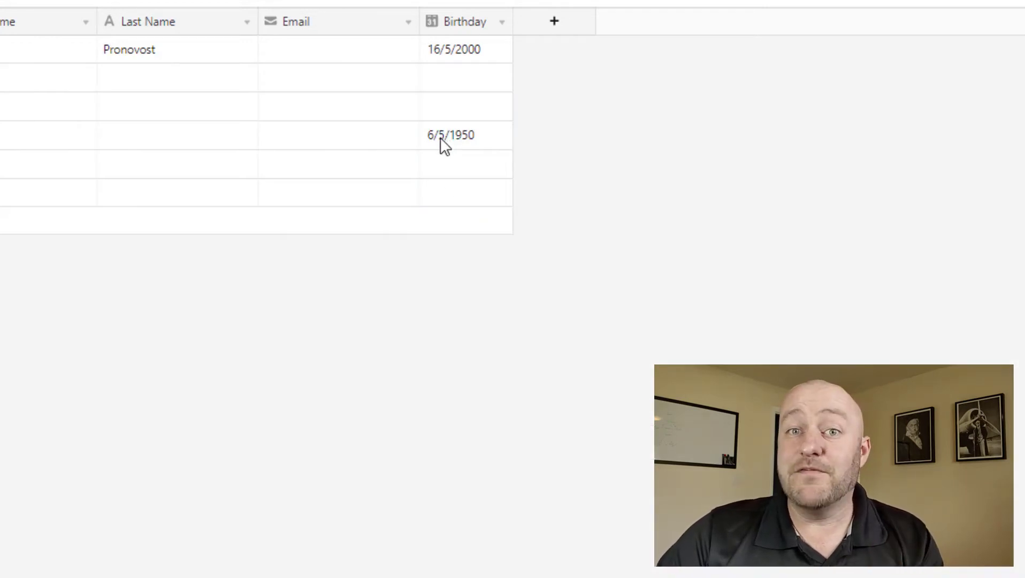
# Check the Birthday field settings without changes and select the Birthday cells of rows 2–6.
pyautogui.doubleClick(468, 25)
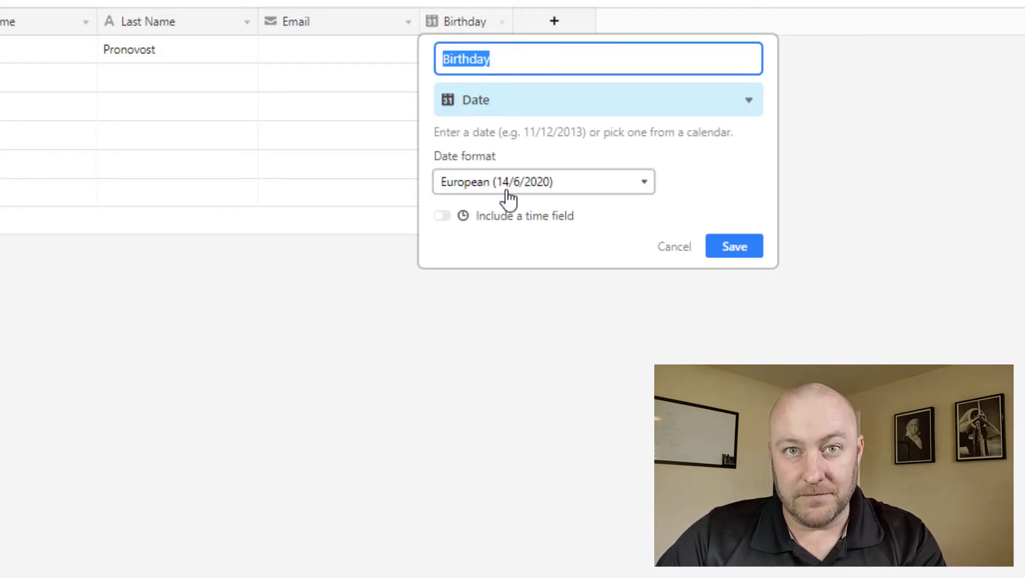
pyautogui.click(328, 277)
pyautogui.moveTo(451, 82); pyautogui.dragTo(467, 206)
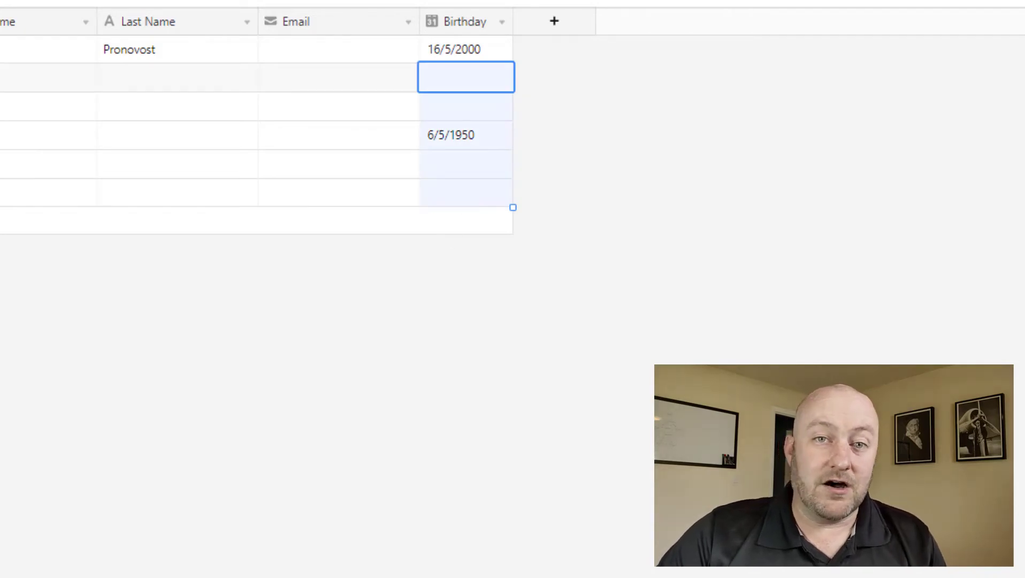
# Paste the spreadsheet dates into Birthday again, leaving only 16/5/2000 and 6/5/1950 filled.
pyautogui.hotkey('alt', 'Tab')
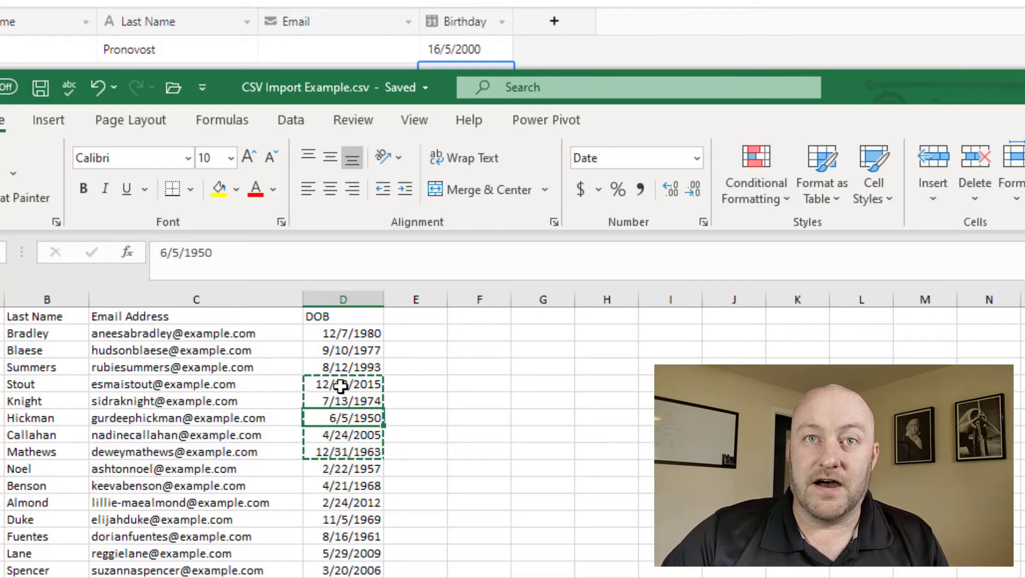
pyautogui.click(341, 385)
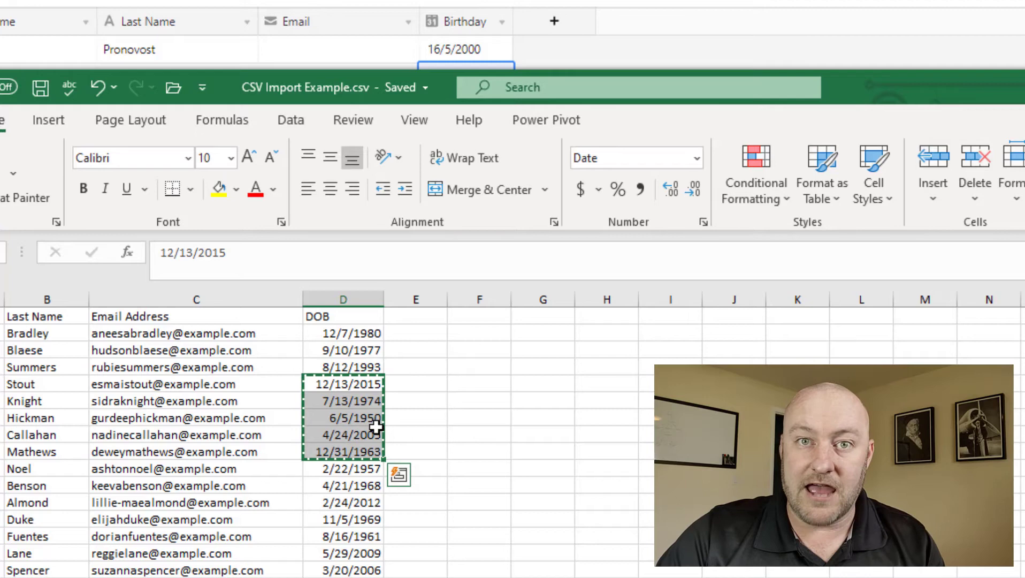
pyautogui.hotkey('alt', 'Tab')
pyautogui.hotkey('ctrl', 'v')
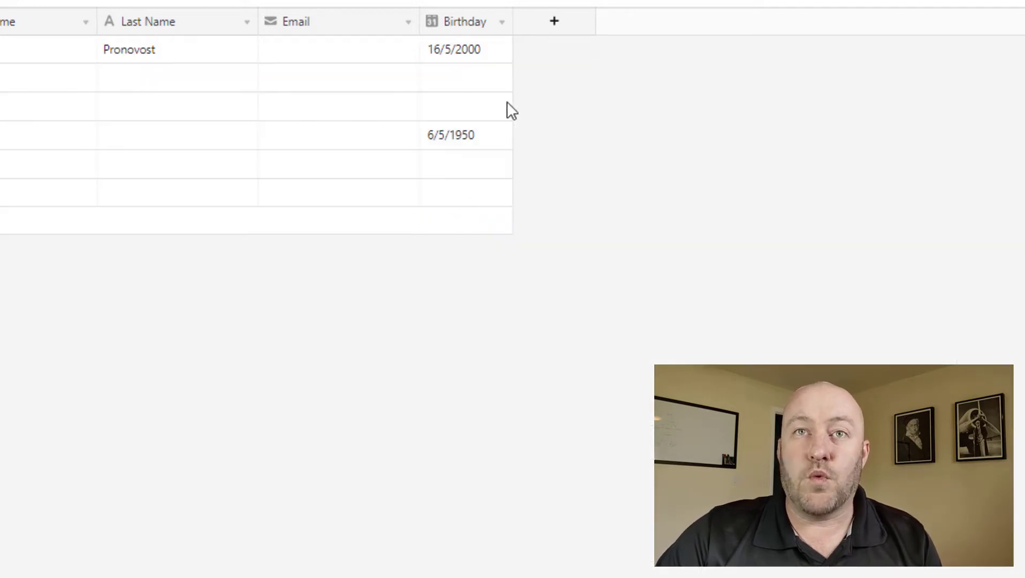
pyautogui.moveTo(461, 85); pyautogui.dragTo(453, 144)
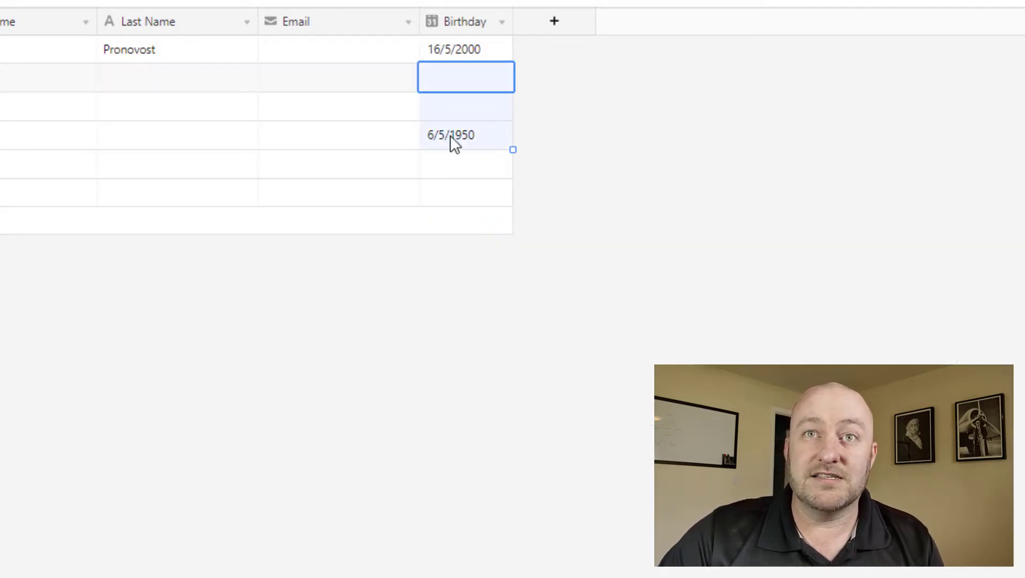
pyautogui.click(466, 142)
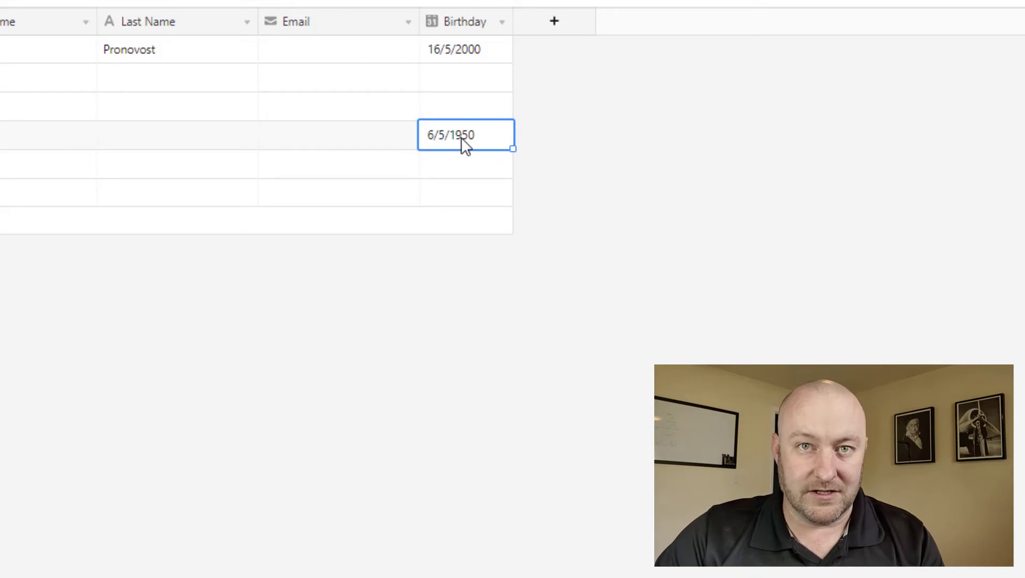
pyautogui.moveTo(458, 172); pyautogui.dragTo(468, 213)
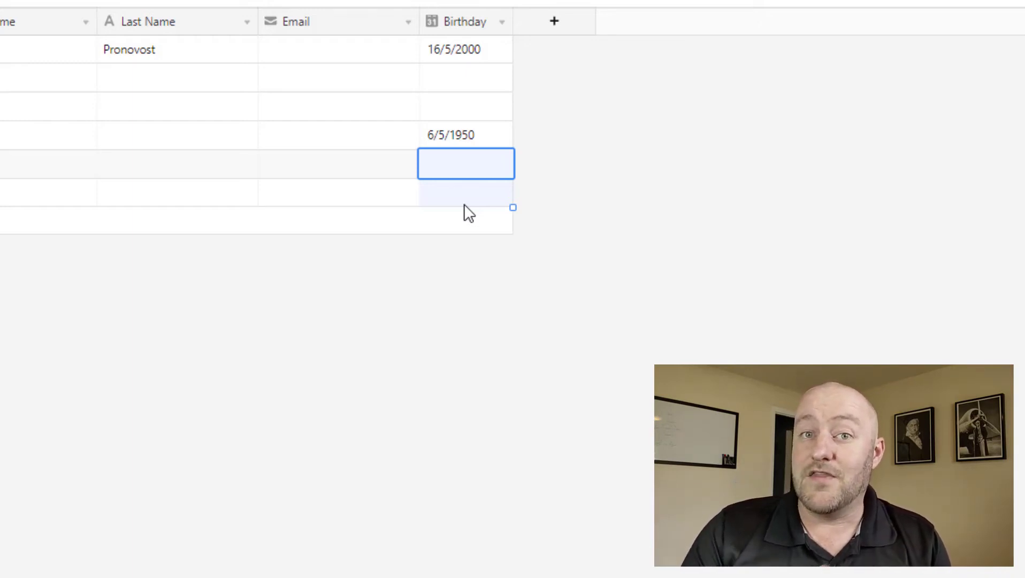
# Switch the Birthday field's date format to Local (month-first).
pyautogui.doubleClick(472, 23)
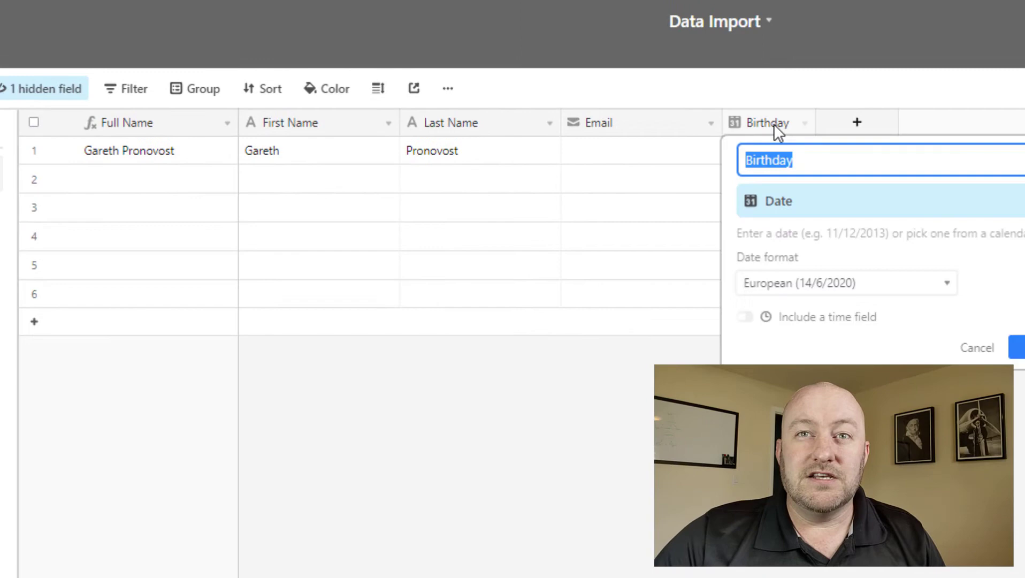
pyautogui.click(806, 288)
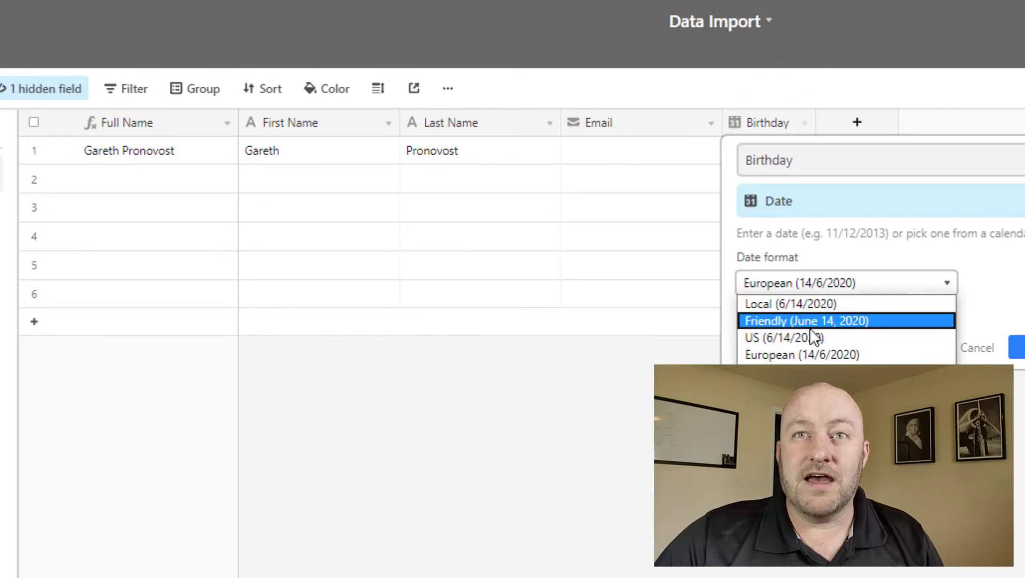
pyautogui.click(791, 303)
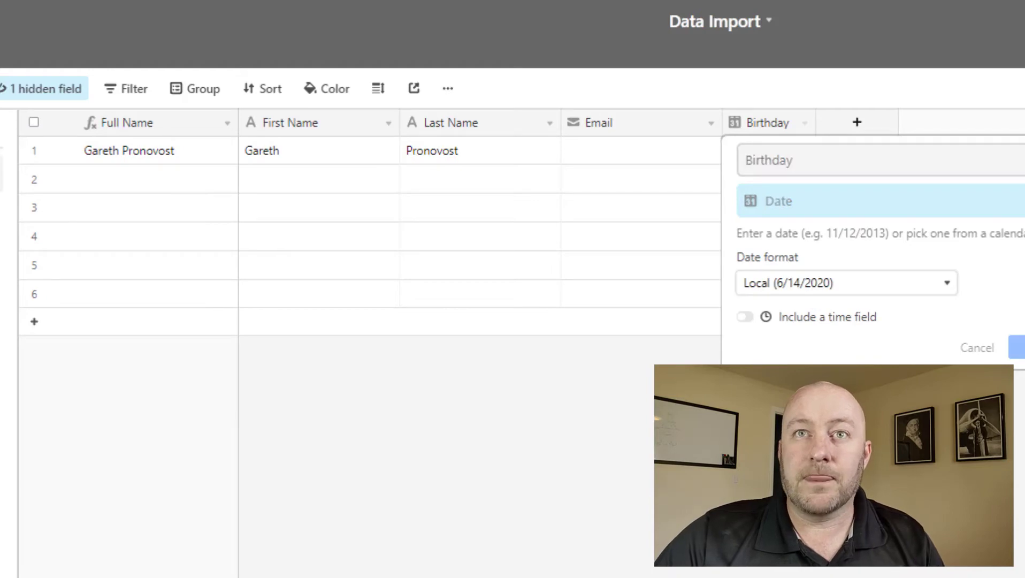
pyautogui.click(1017, 348)
# Paste the five CSV birthdays, 12/13/2015 through 12/31/1963, into Birthday rows 2–6.
pyautogui.click(748, 247)
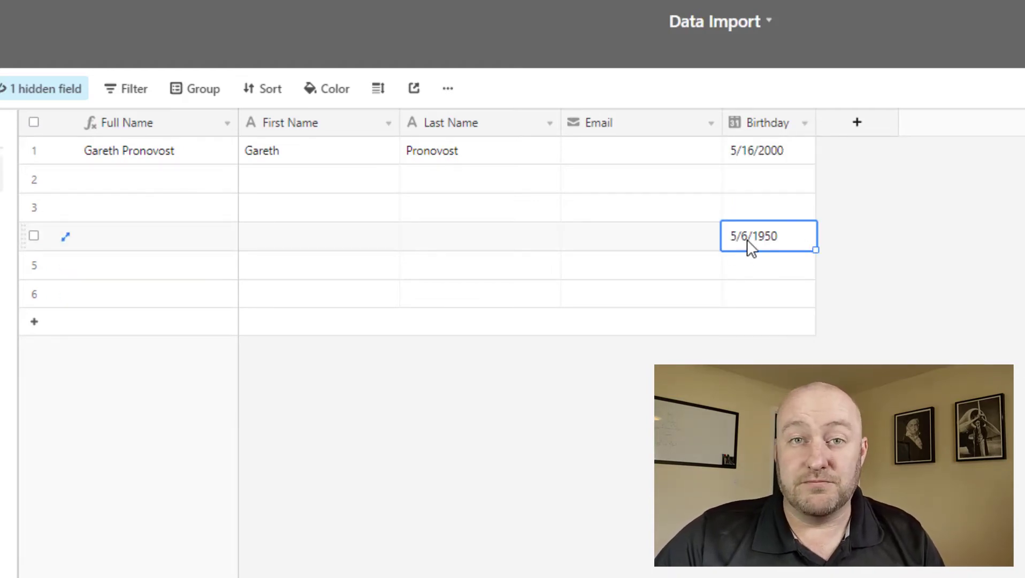
pyautogui.hotkey('alt', 'Tab')
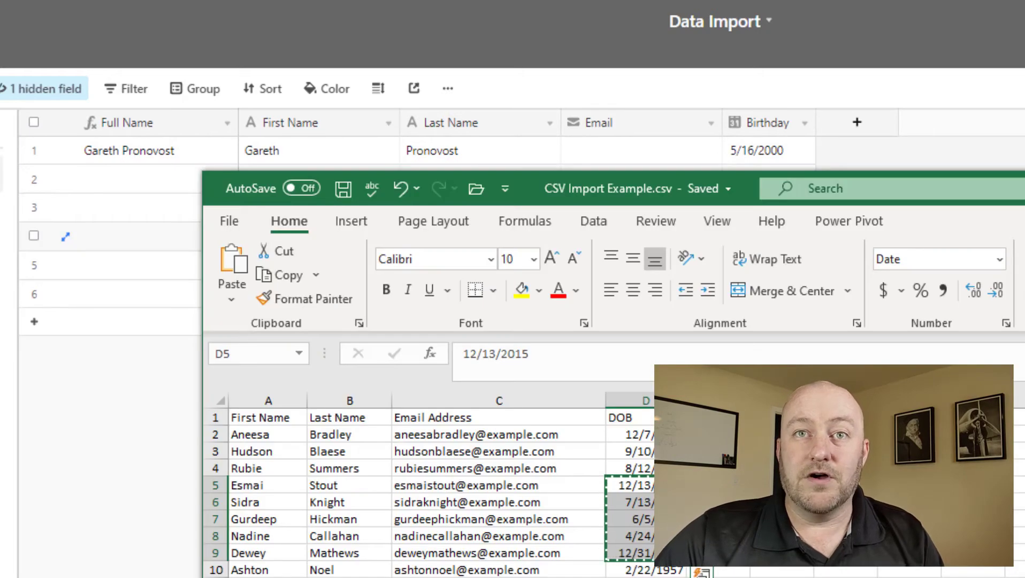
pyautogui.click(683, 98)
pyautogui.moveTo(751, 178); pyautogui.dragTo(784, 293)
pyautogui.hotkey('ctrl', 'v')
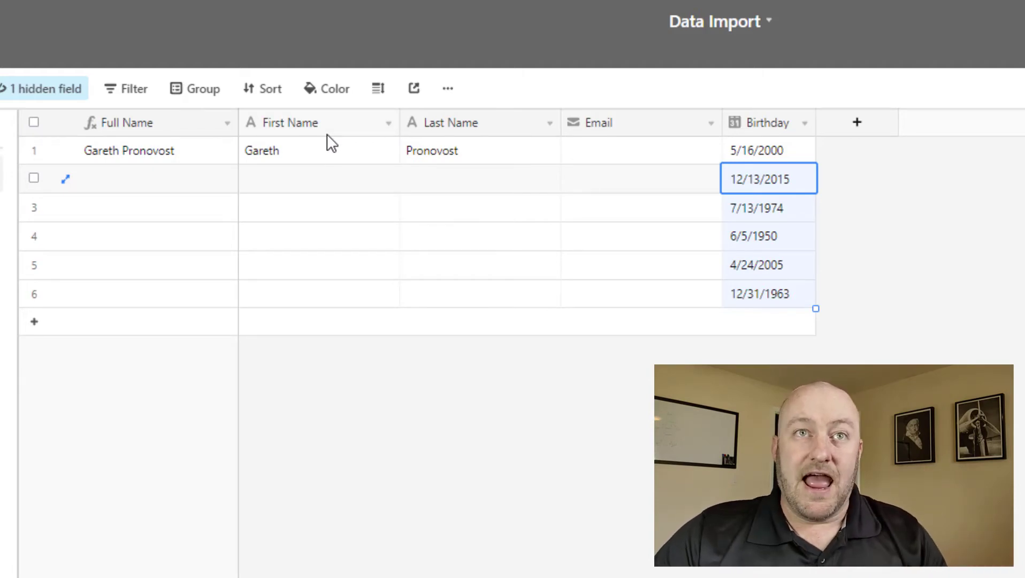
# Paste the ten CSV contacts (First Name to DOB) into rows 2–11, expanding the table, and widen Email.
pyautogui.hotkey('alt', 'Tab')
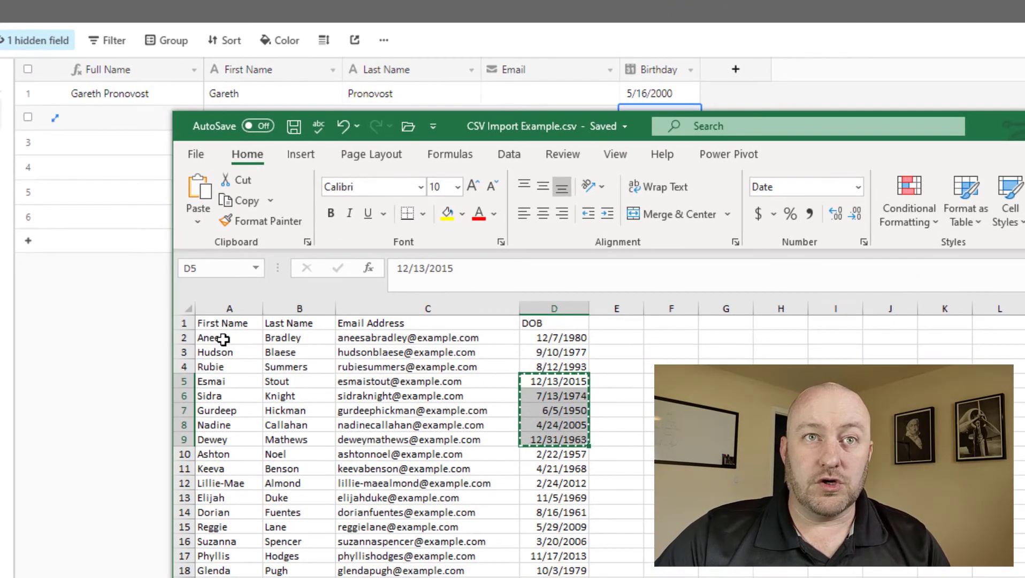
pyautogui.moveTo(223, 339); pyautogui.dragTo(566, 468)
pyautogui.hotkey('ctrl', 'c')
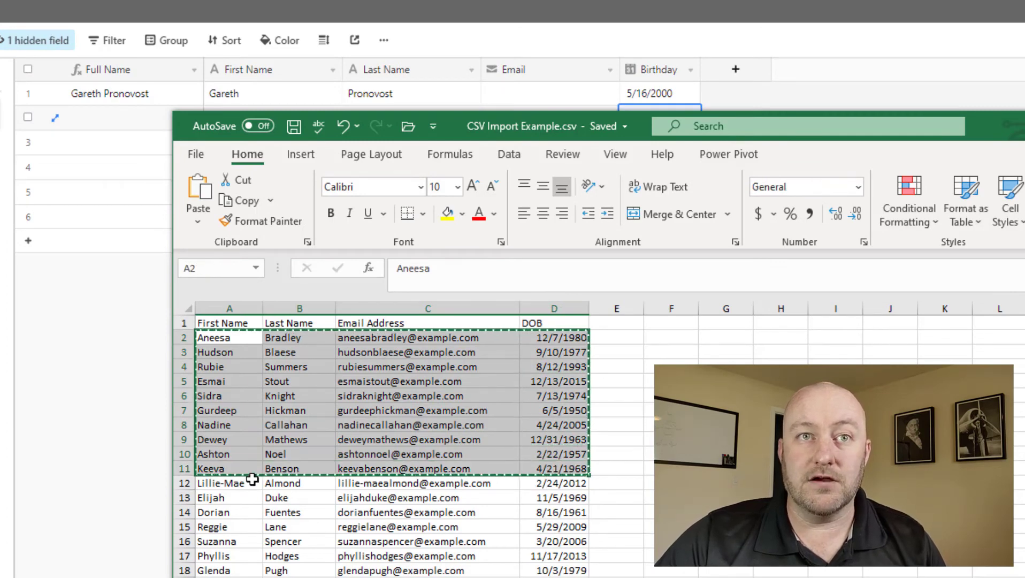
pyautogui.click(142, 300)
pyautogui.click(231, 117)
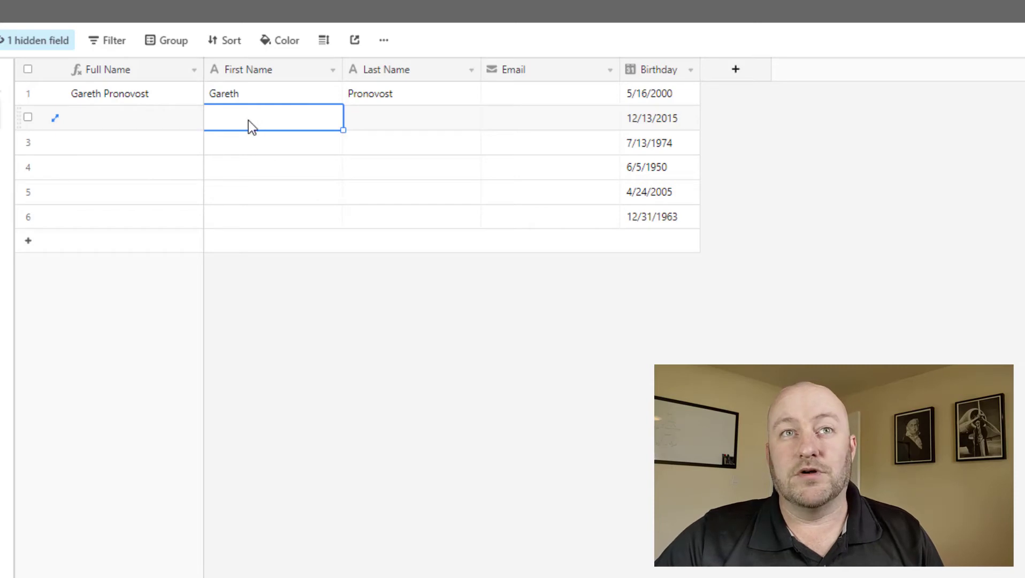
pyautogui.hotkey('ctrl', 'v')
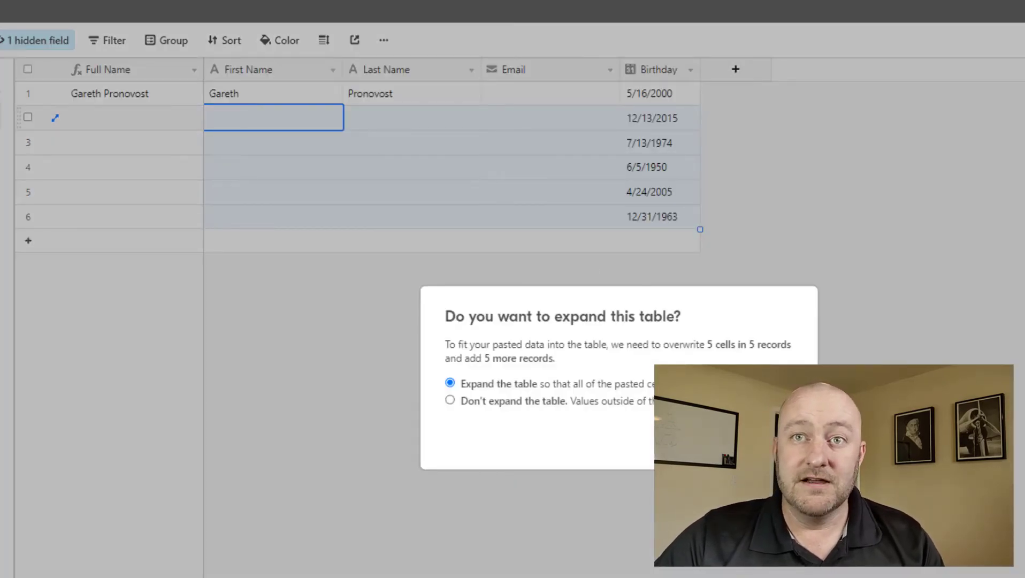
pyautogui.press('Return')
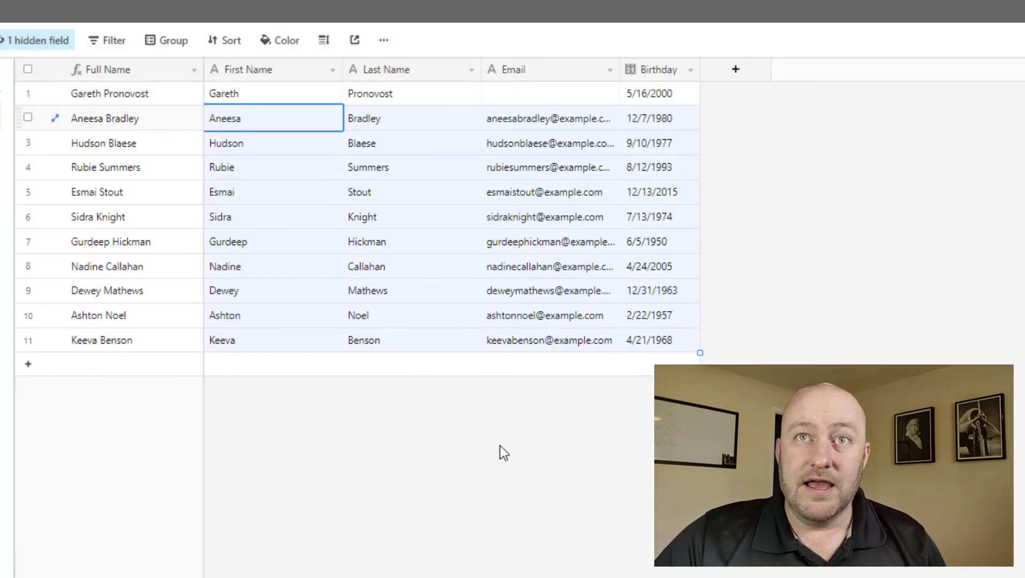
pyautogui.moveTo(620, 69); pyautogui.dragTo(685, 70)
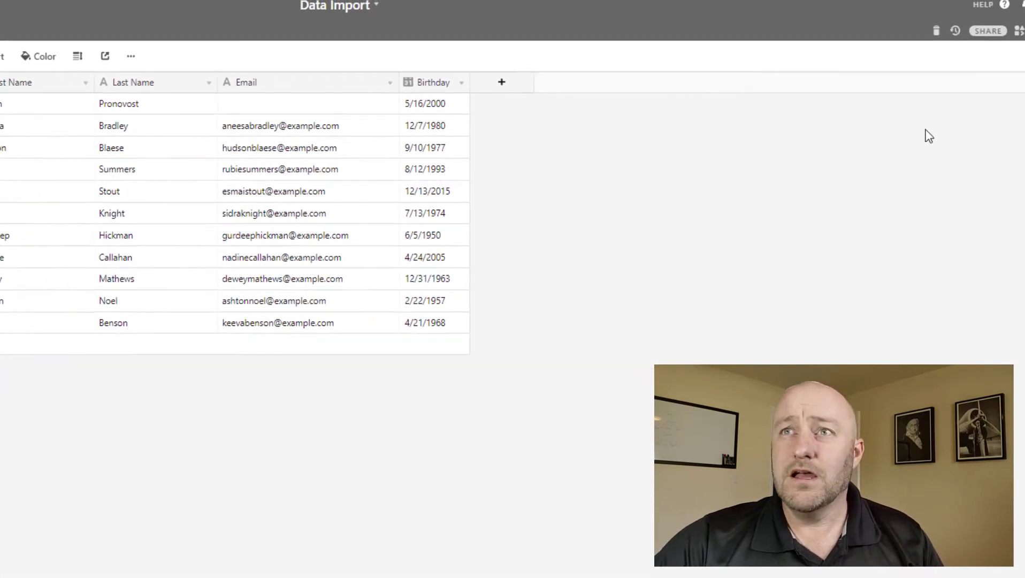
# Find the CSV import block by searching 'cs' and install it in the base.
pyautogui.click(991, 35)
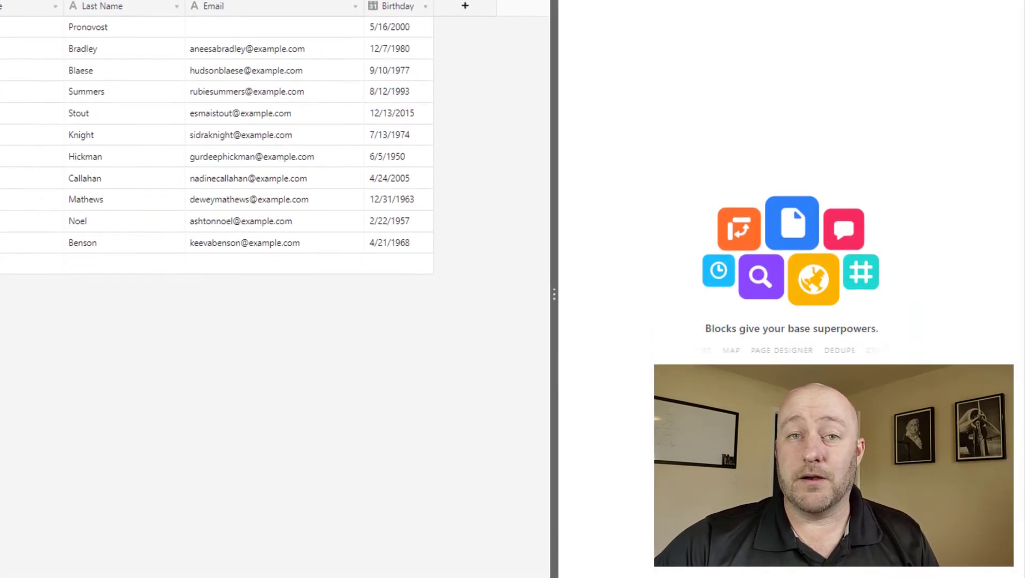
pyautogui.click(796, 323)
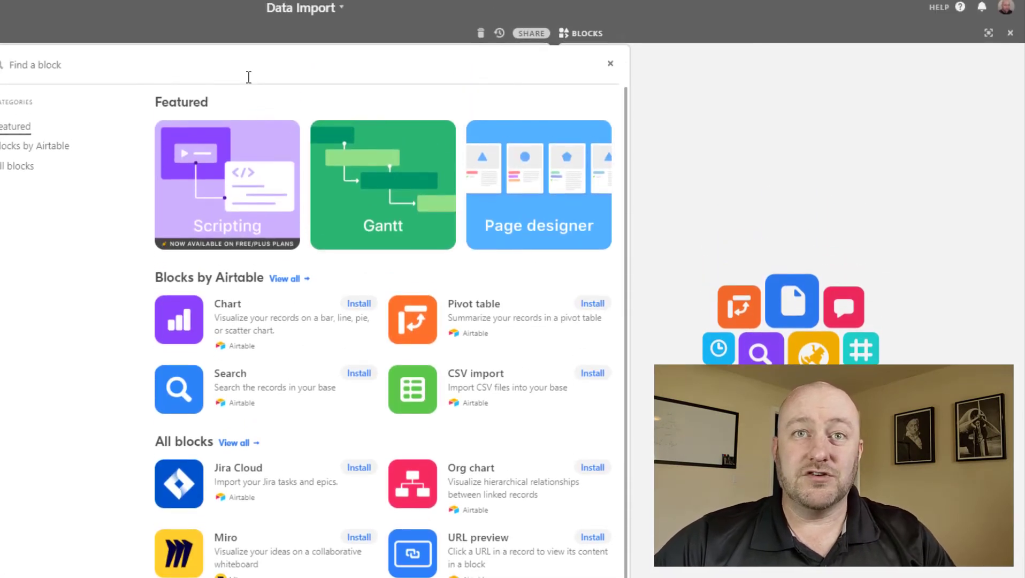
pyautogui.click(249, 77)
pyautogui.write('cs')
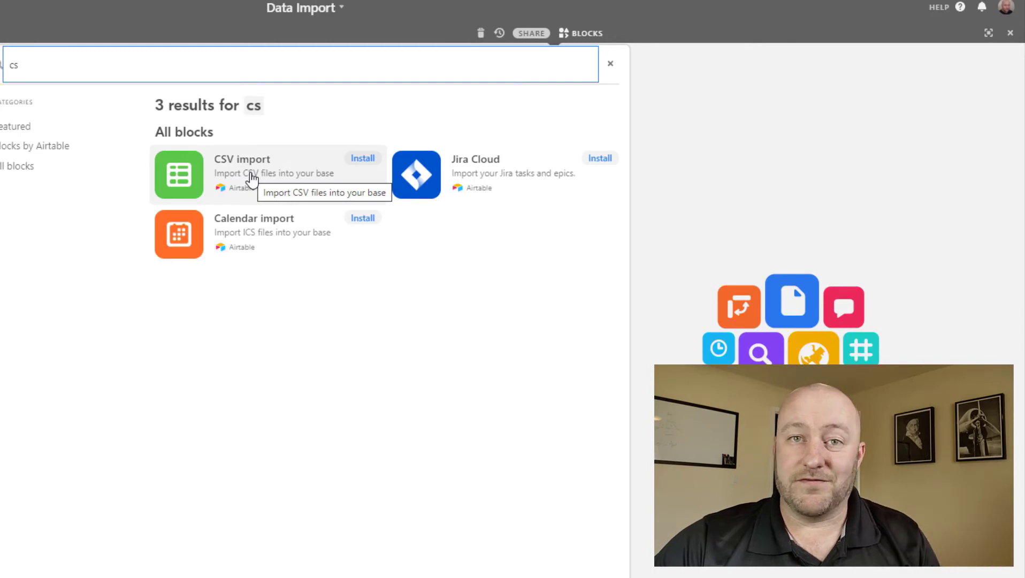
pyautogui.click(251, 178)
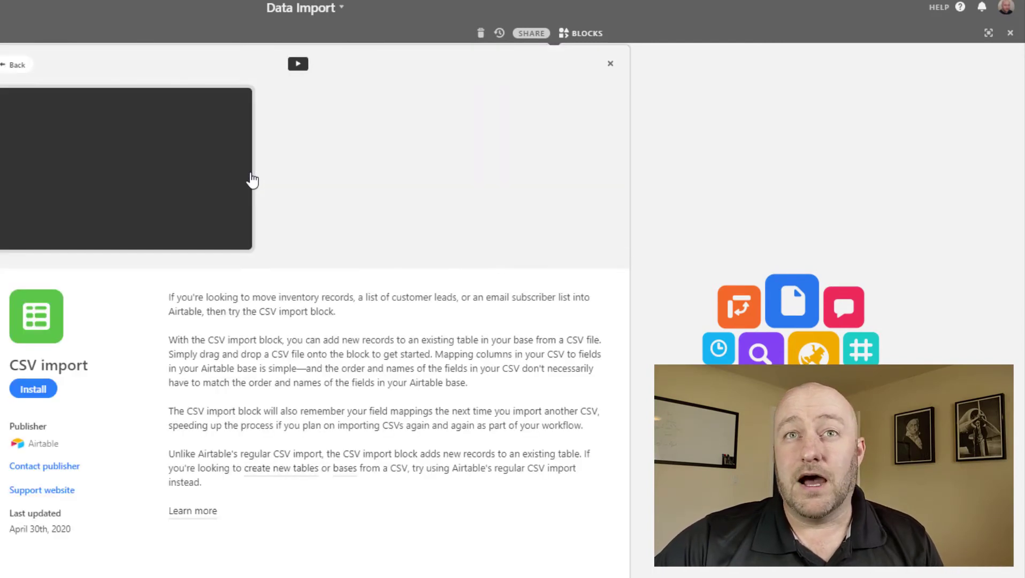
pyautogui.click(30, 391)
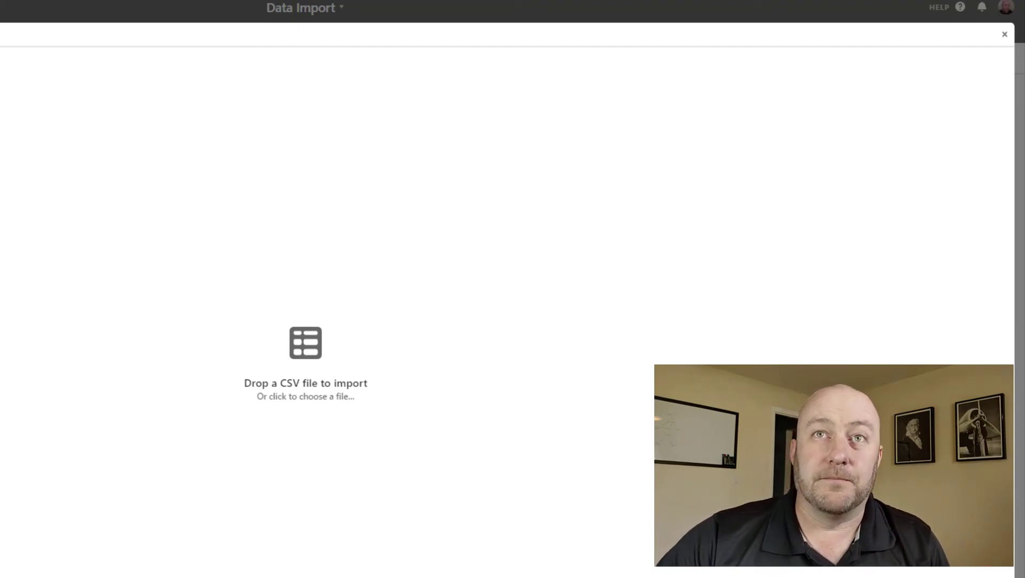
# Cancel the copy, save CSV Import Example.csv (Comma delimited) to the Desktop, and close the workbook.
pyautogui.hotkey('alt', 'Tab')
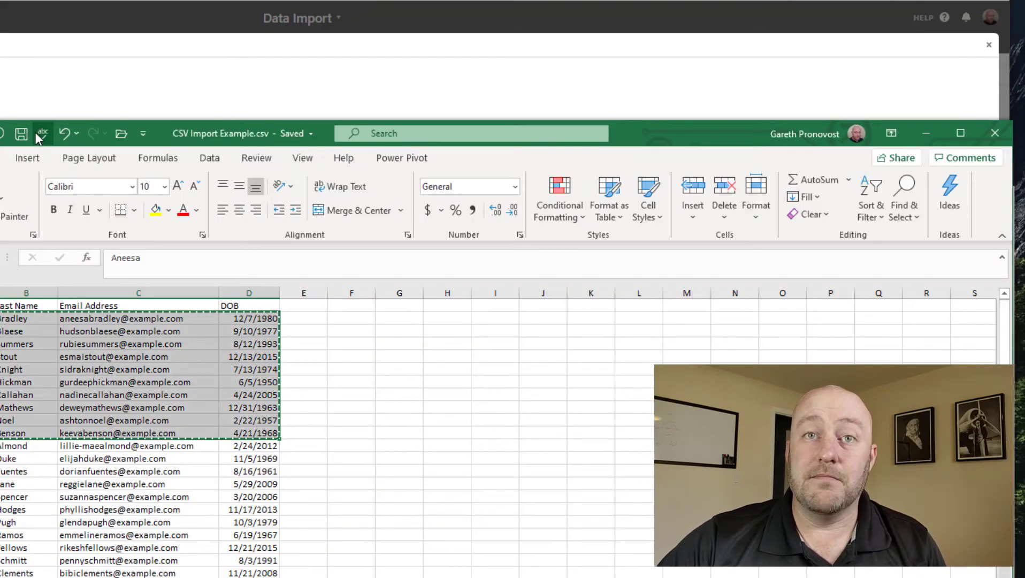
pyautogui.click(404, 383)
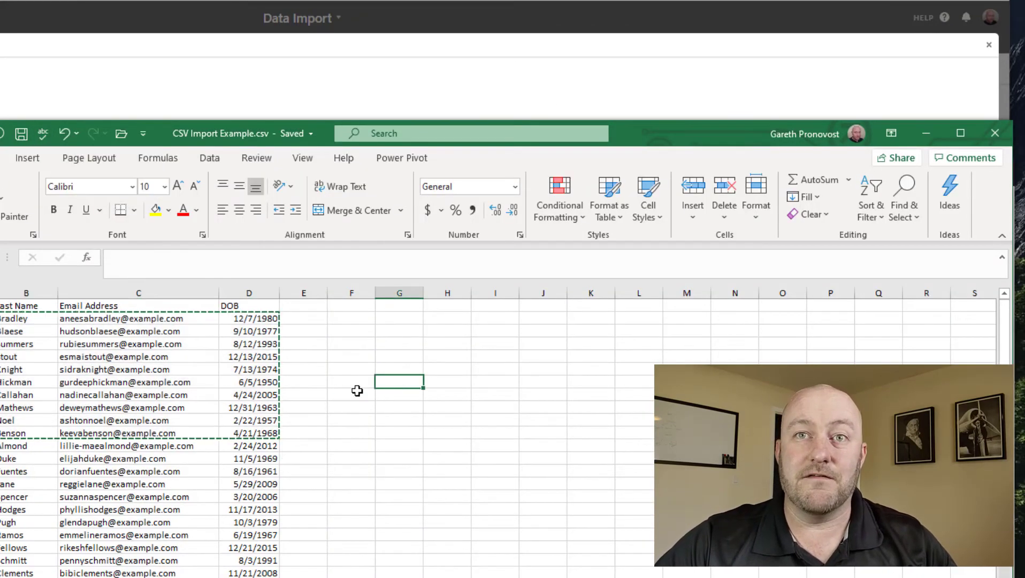
pyautogui.click(314, 394)
pyautogui.press('Escape')
pyautogui.hotkey('alt', 'f')
pyautogui.press('a')
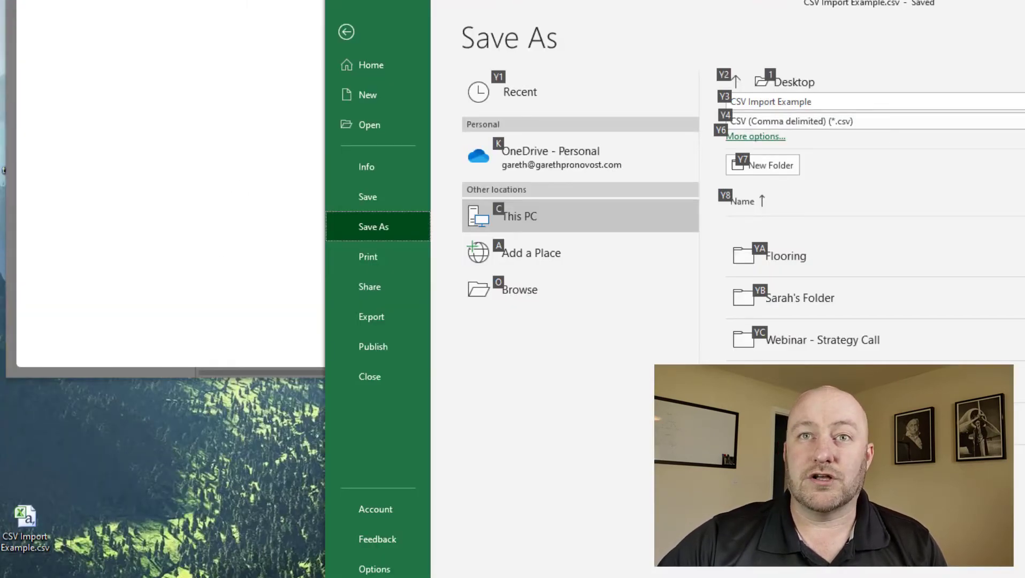
pyautogui.hotkey('ctrl', 'w')
# Close Excel and drop CSV Import Example.csv into the CSV import block, previewing 50 records.
pyautogui.hotkey('alt', 'F4')
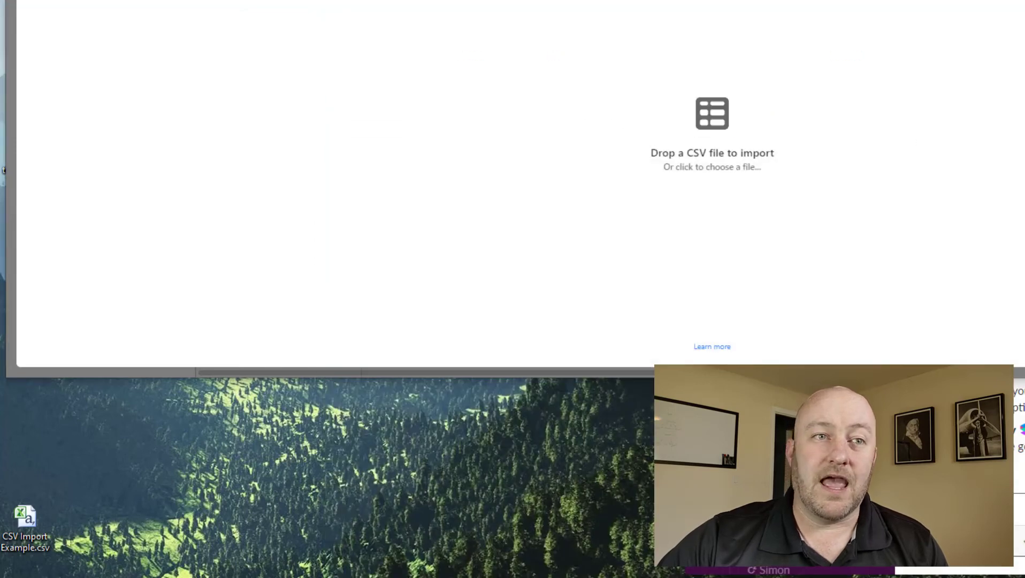
pyautogui.moveTo(23, 524); pyautogui.dragTo(714, 135)
pyautogui.press('super+Up')
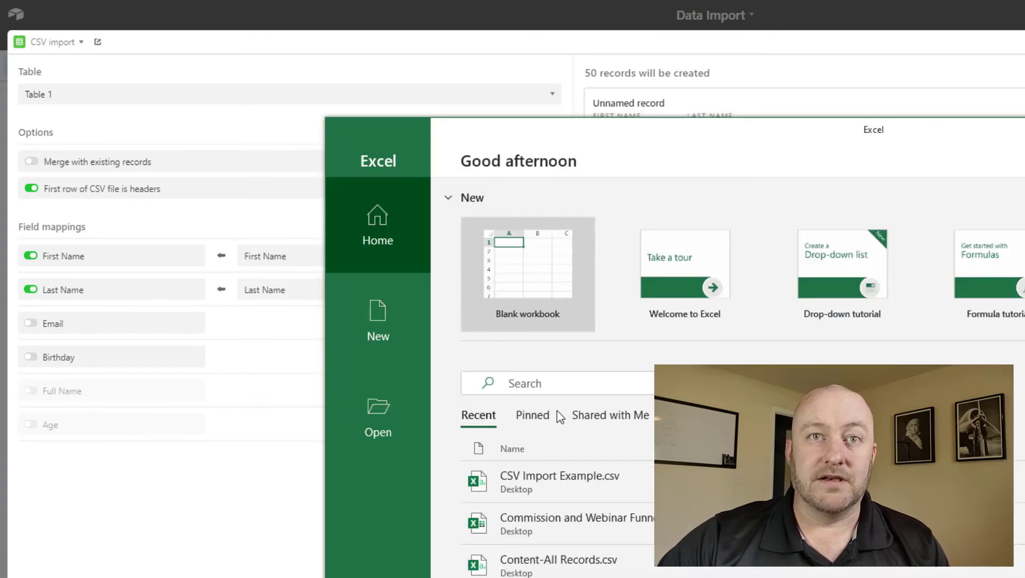
# Reopen CSV Import Example.csv in Excel and autofit columns A through D.
pyautogui.click(412, 256)
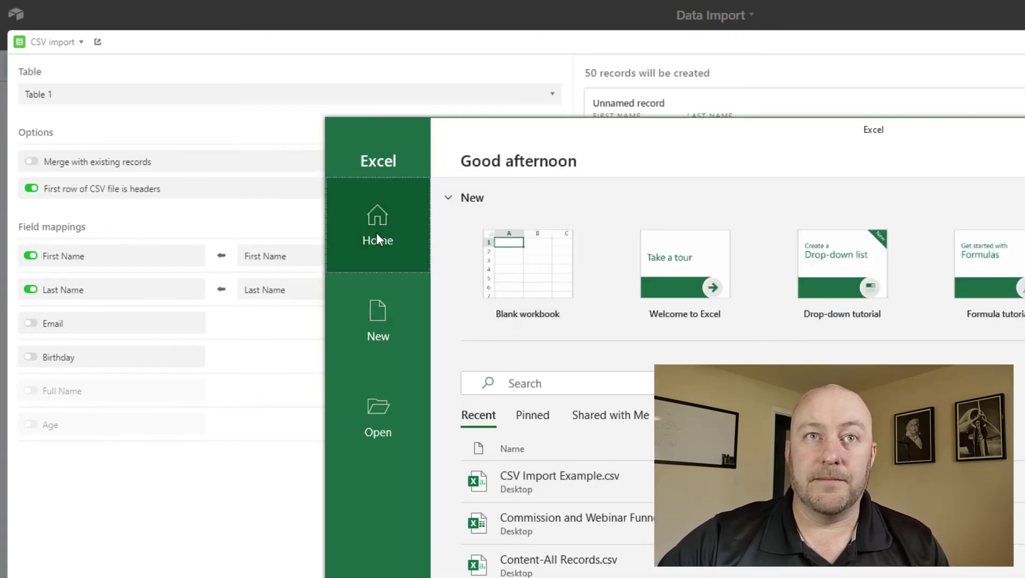
pyautogui.click(548, 486)
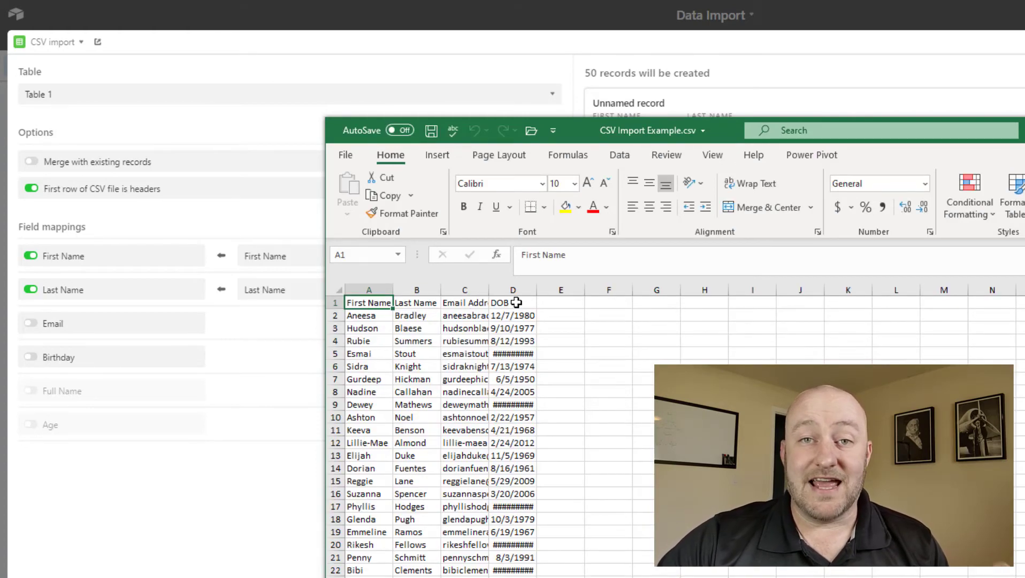
pyautogui.moveTo(369, 290); pyautogui.dragTo(529, 290)
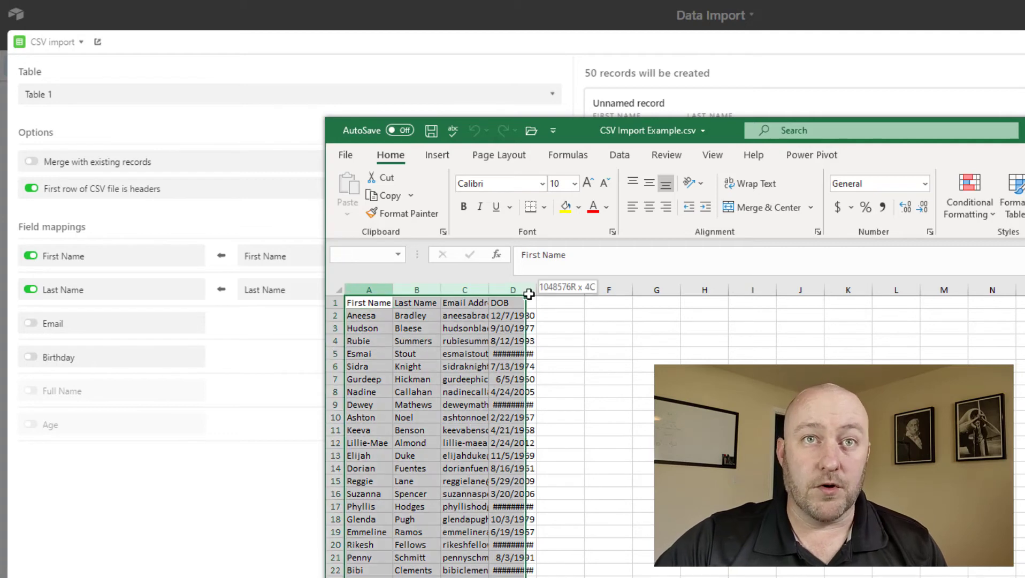
pyautogui.doubleClick(487, 290)
# Review the First Name and Last Name headers, then minimise Excel to return to the import.
pyautogui.click(359, 302)
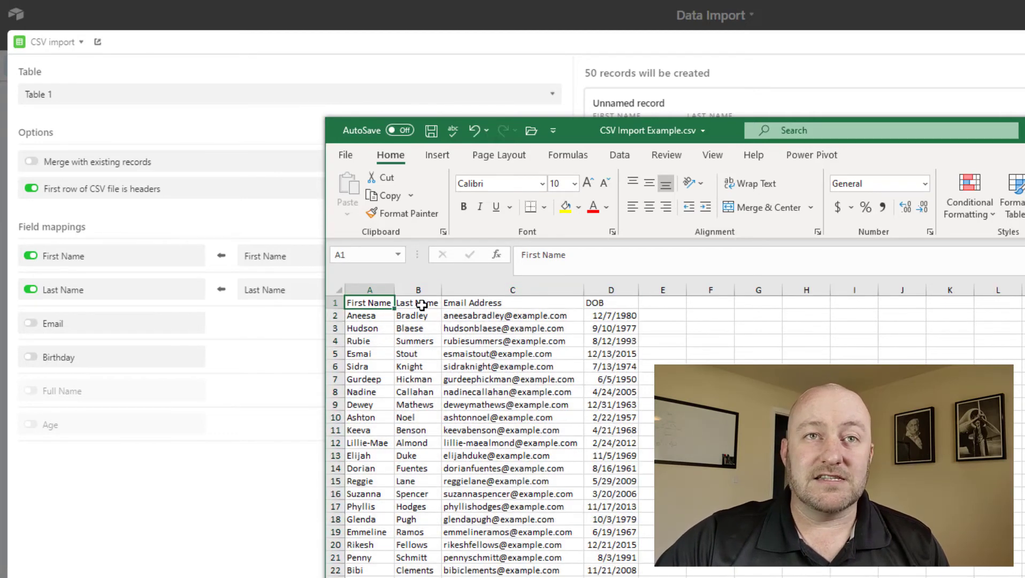
pyautogui.click(418, 303)
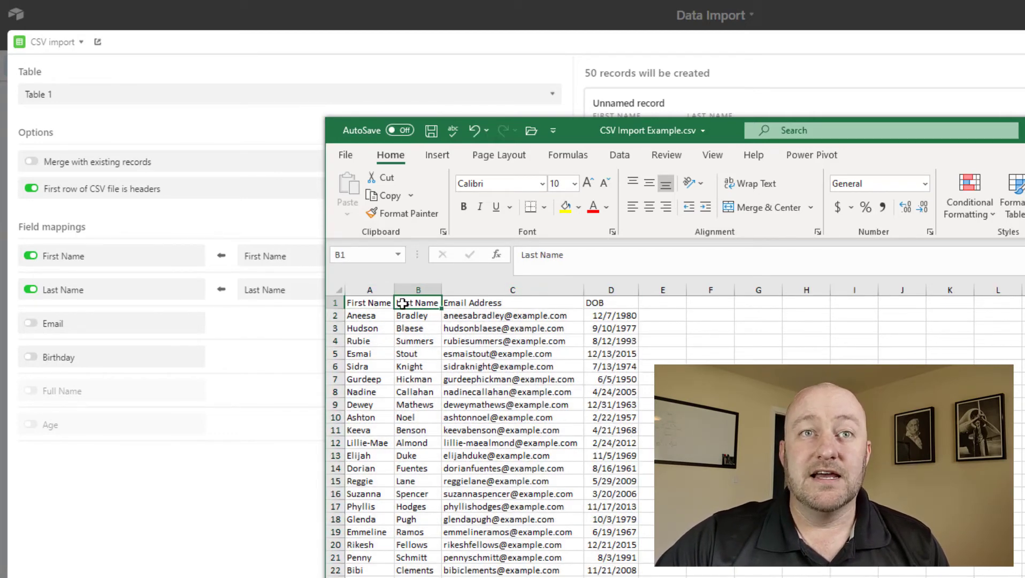
pyautogui.click(371, 305)
pyautogui.click(419, 303)
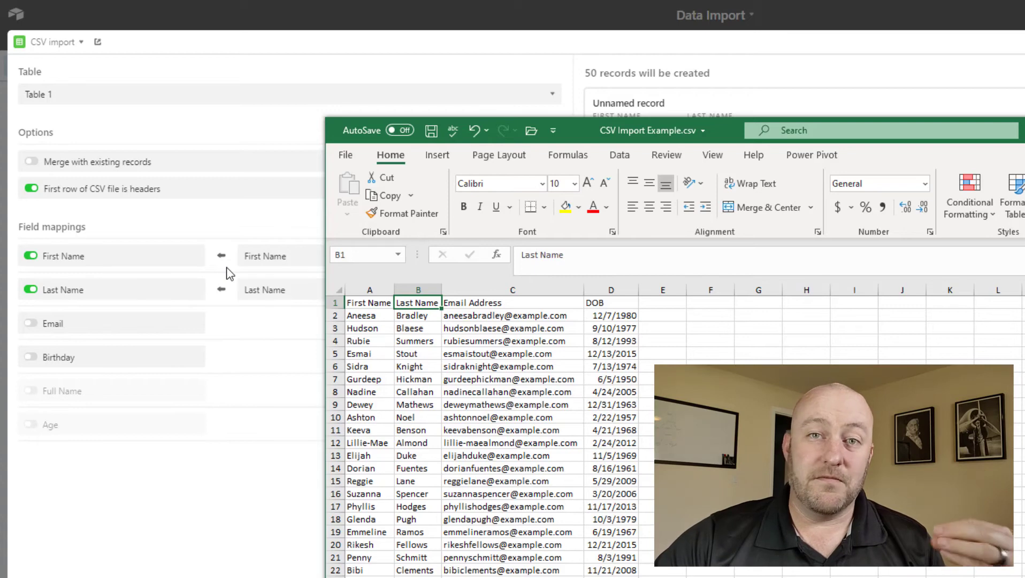
pyautogui.click(368, 302)
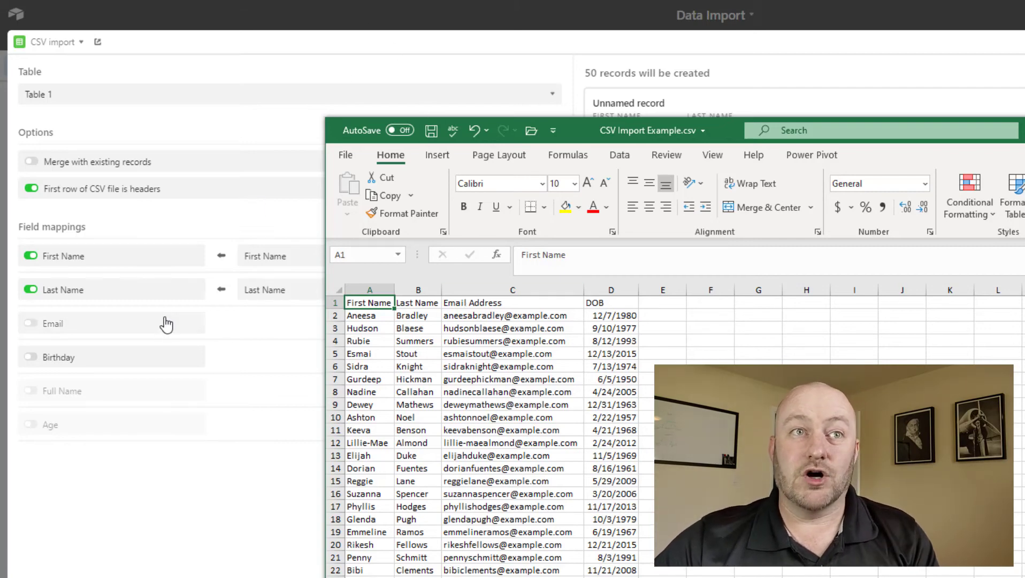
pyautogui.click(248, 576)
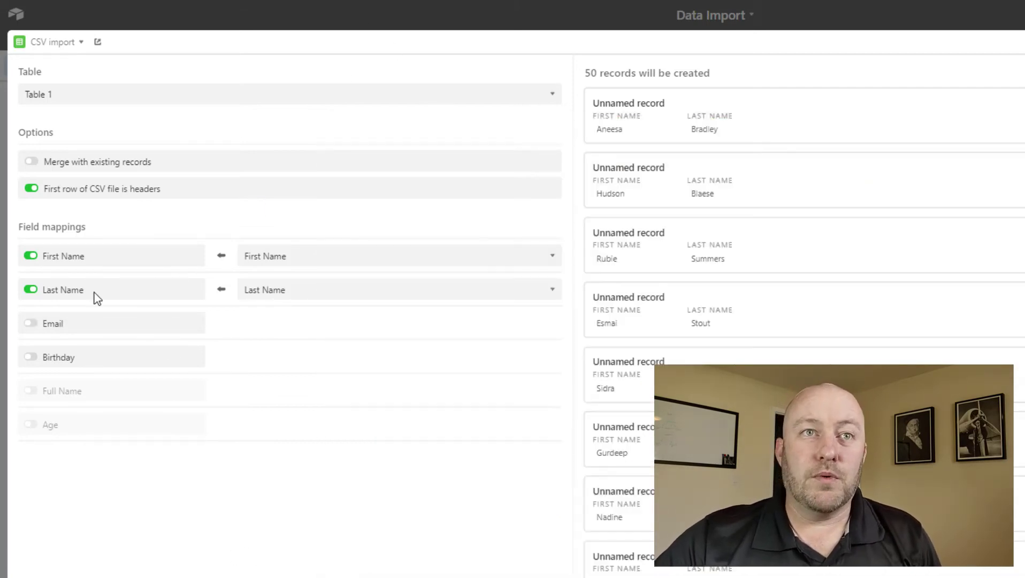
# Enable the Email field and map it to the CSV's Email Address column.
pyautogui.click(33, 328)
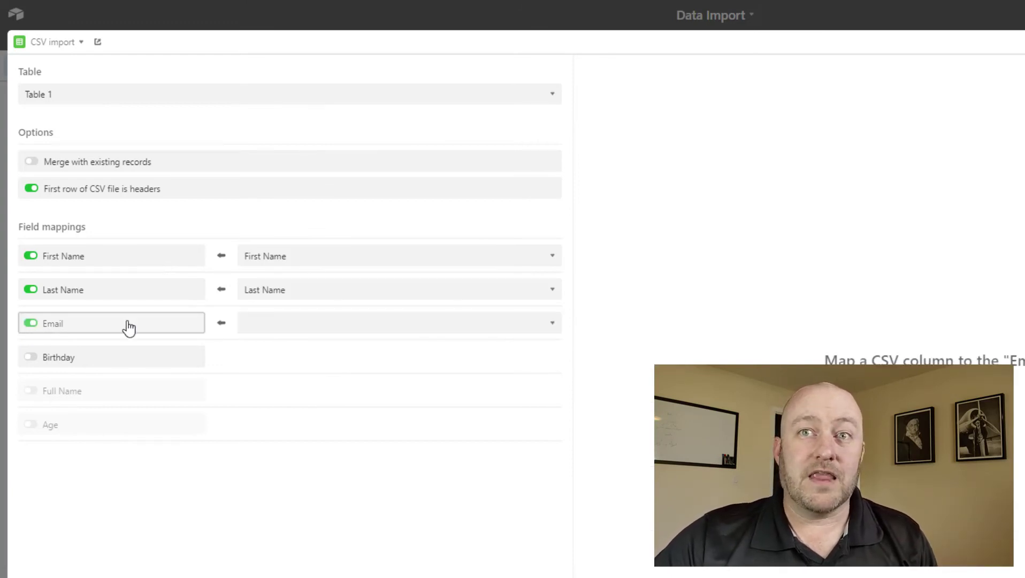
pyautogui.click(313, 324)
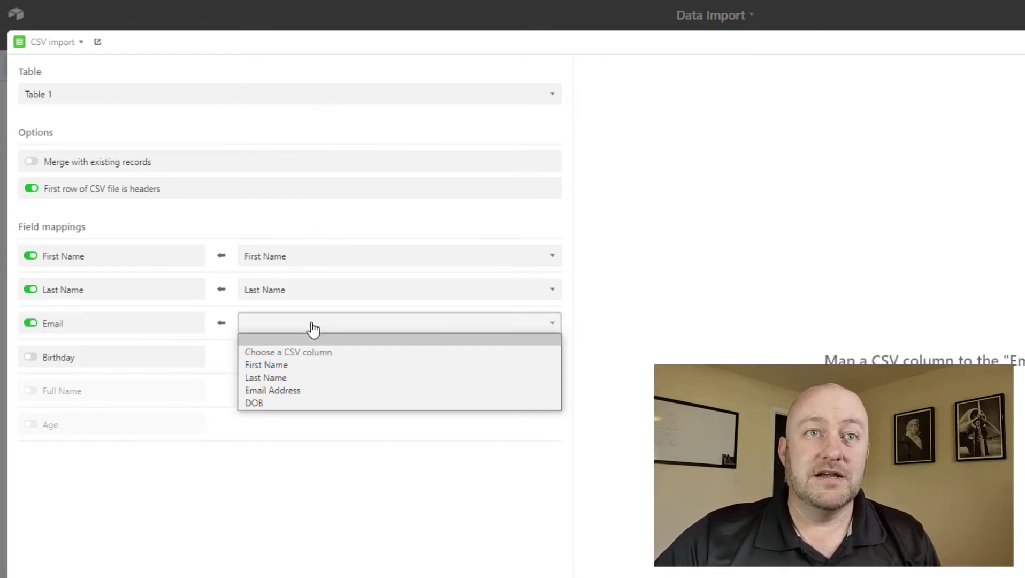
pyautogui.click(293, 390)
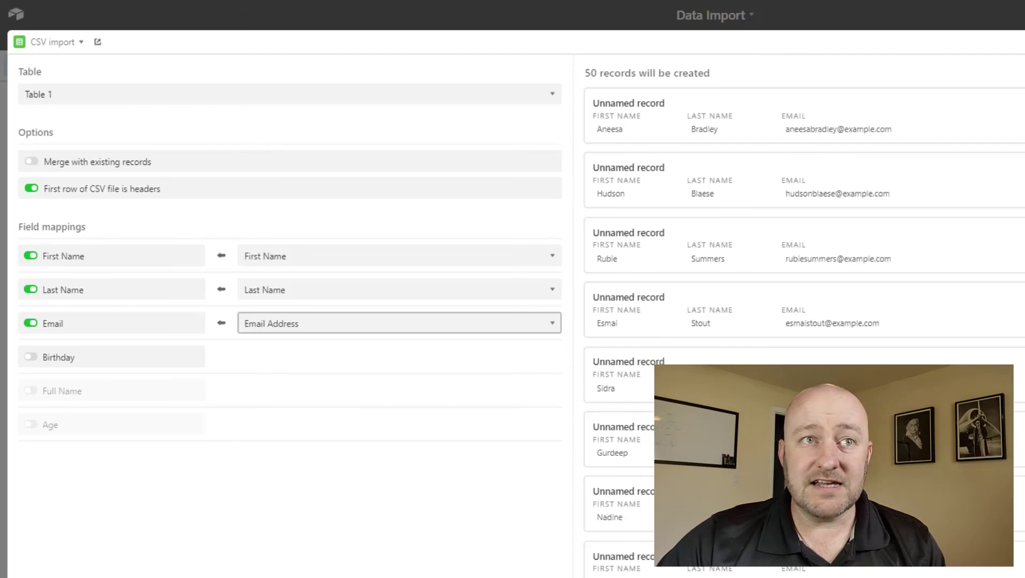
# Enable the Birthday field and map it to the CSV's DOB column.
pyautogui.hotkey('alt', 'Tab')
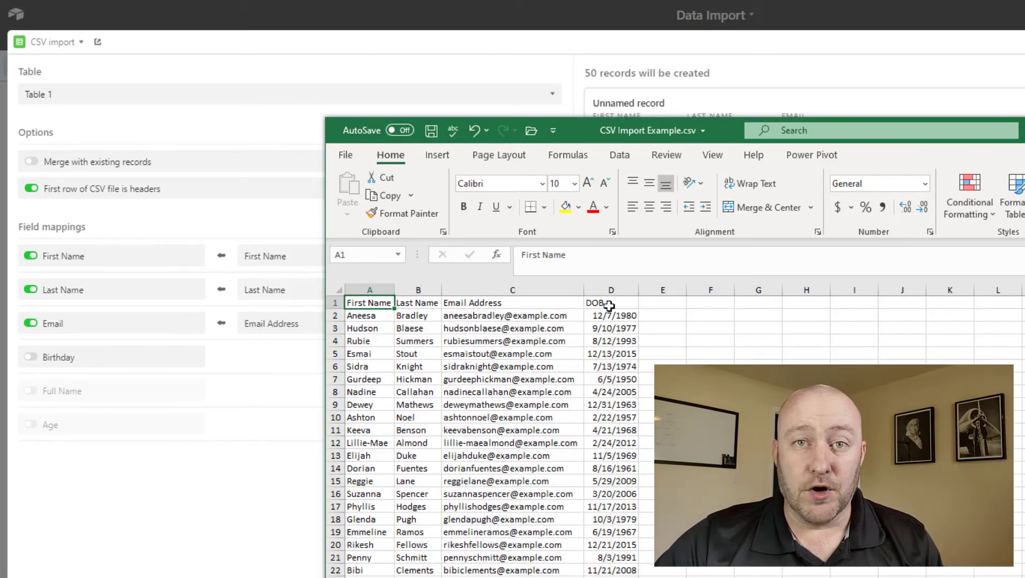
pyautogui.click(100, 376)
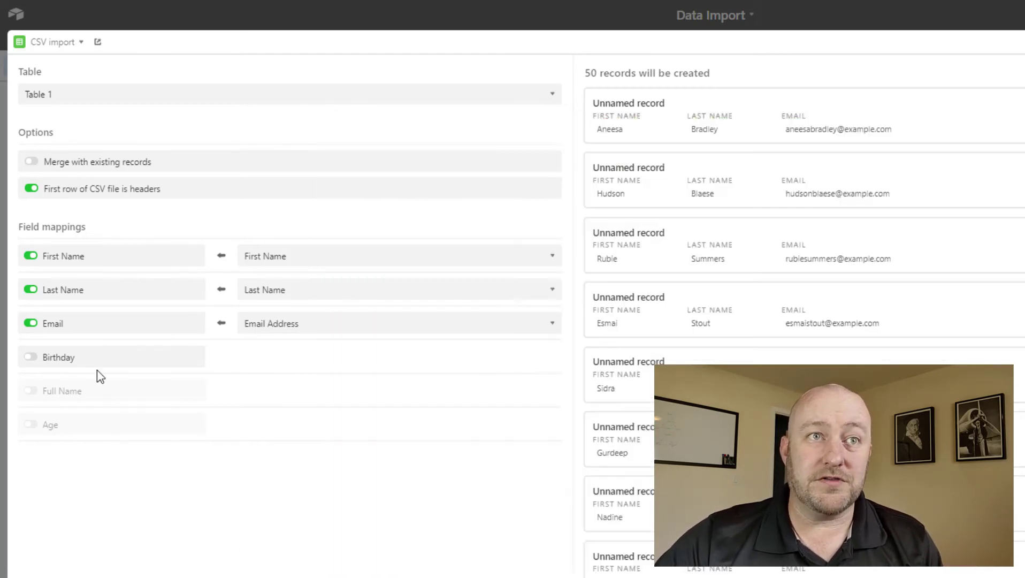
pyautogui.click(31, 359)
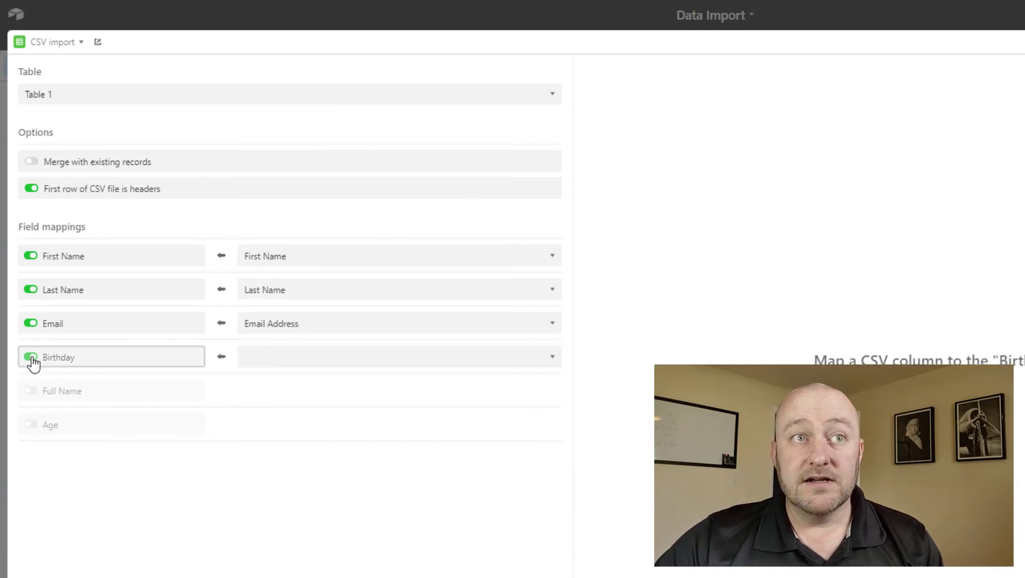
pyautogui.click(313, 357)
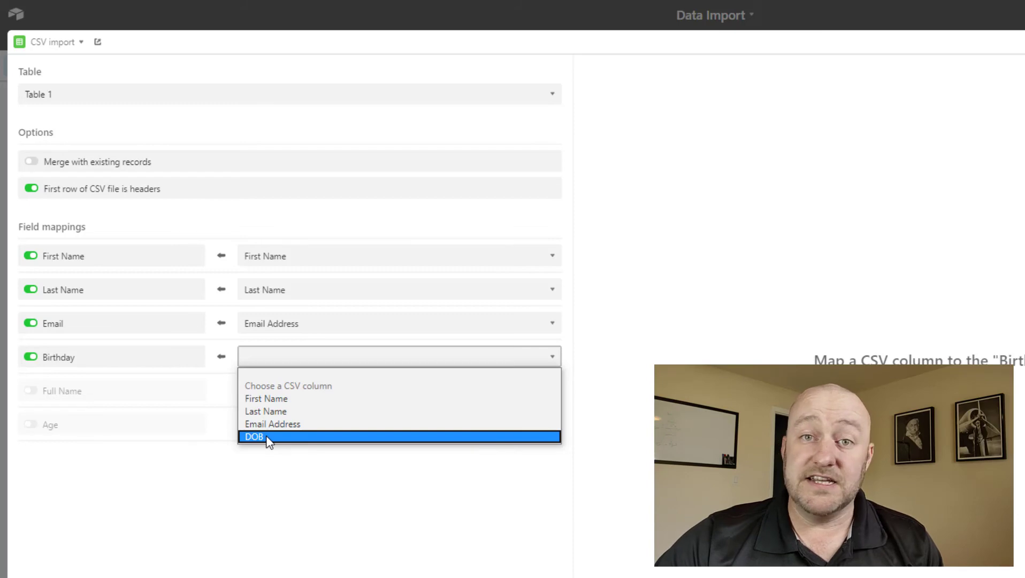
pyautogui.click(269, 436)
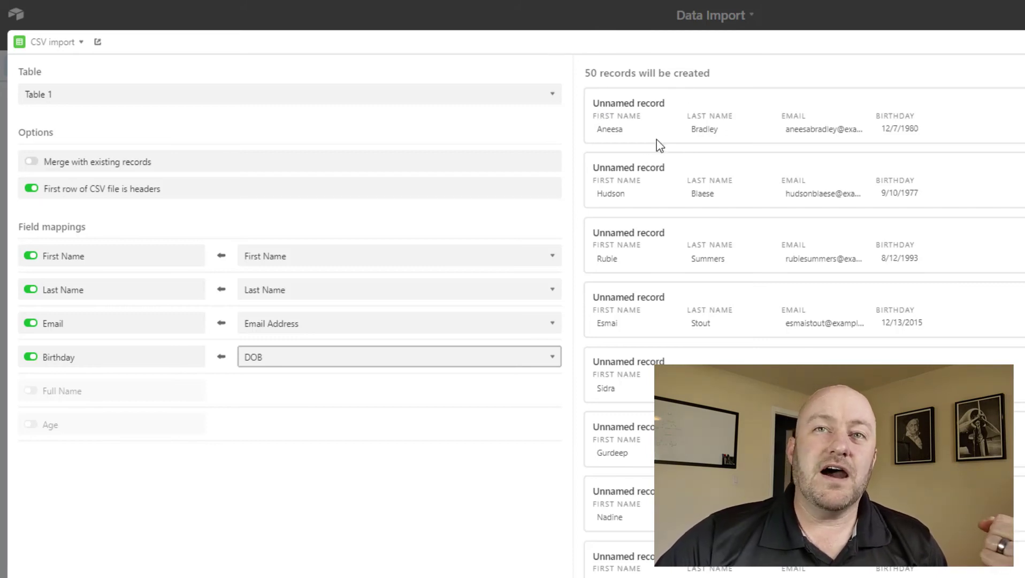
pyautogui.scroll(-5, 651, 214)
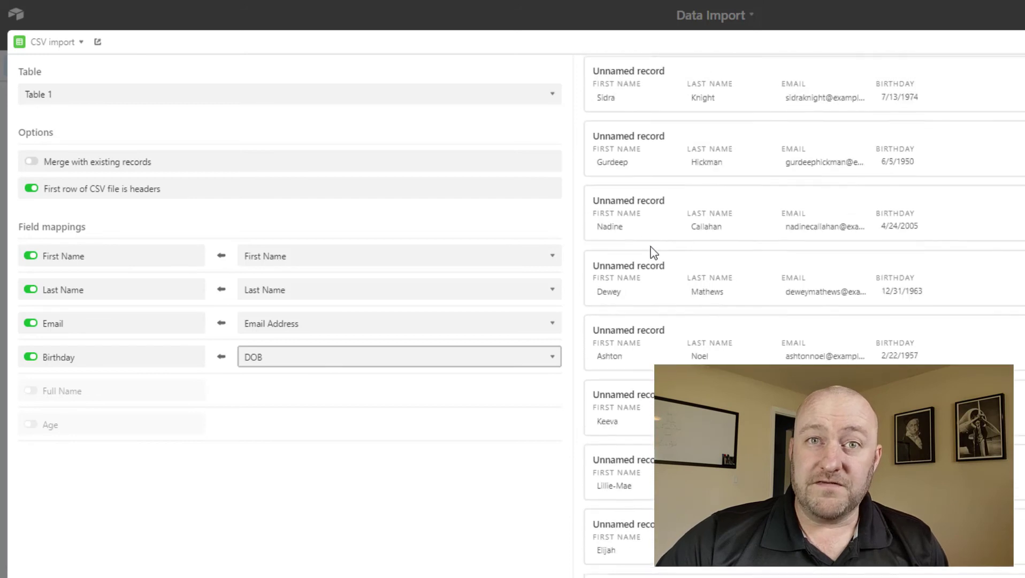
pyautogui.scroll(-3, 648, 262)
pyautogui.scroll(10, 647, 263)
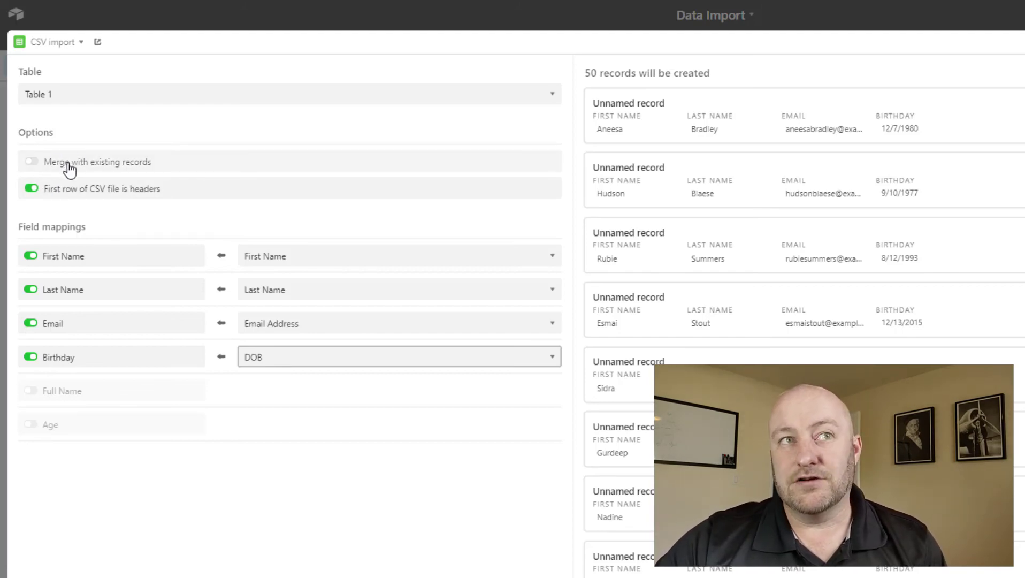
# Turn on merging with existing records matched on Email, leaving 40 records to create.
pyautogui.click(69, 169)
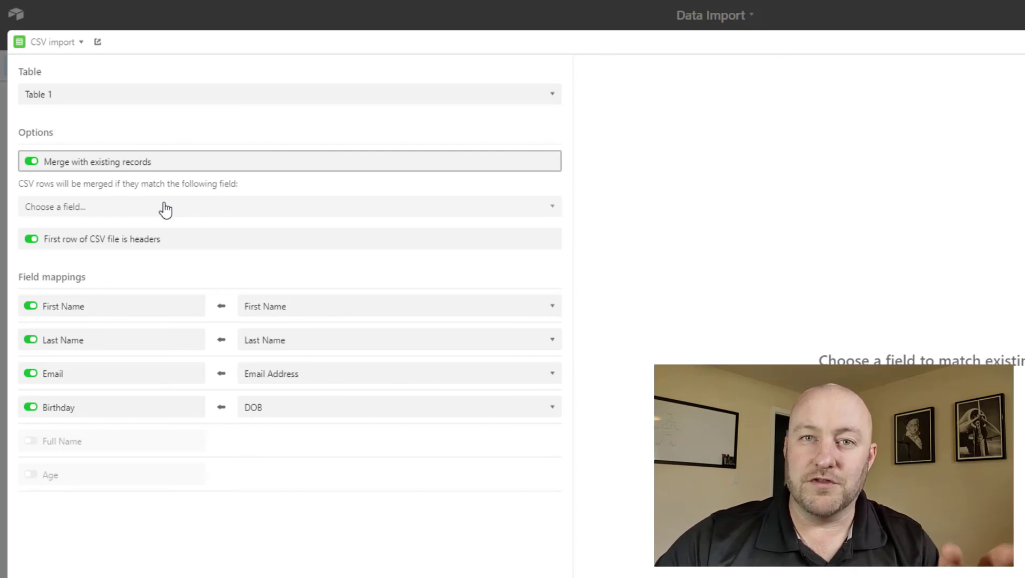
pyautogui.click(165, 209)
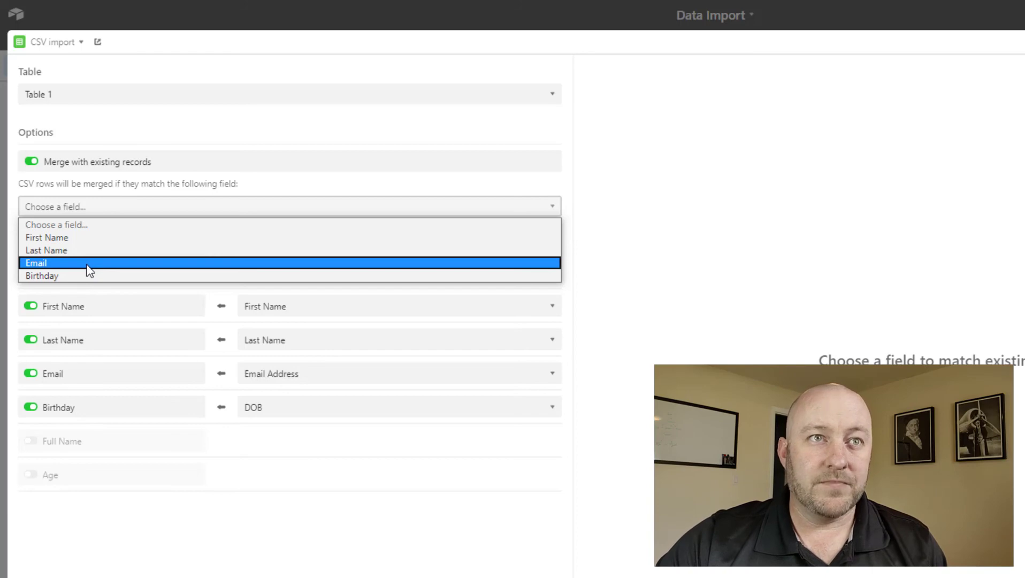
pyautogui.click(87, 265)
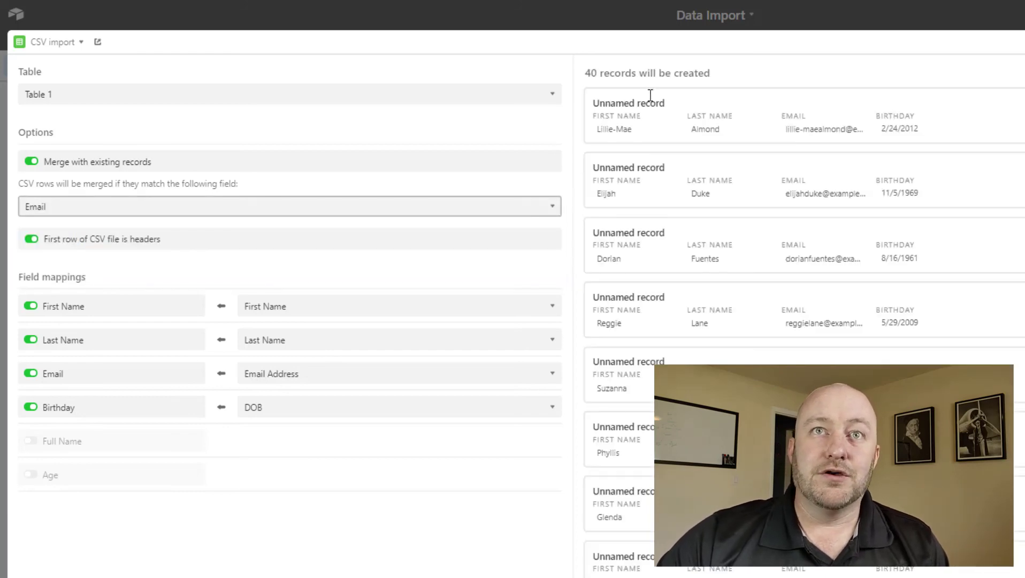
pyautogui.moveTo(586, 72); pyautogui.dragTo(714, 76)
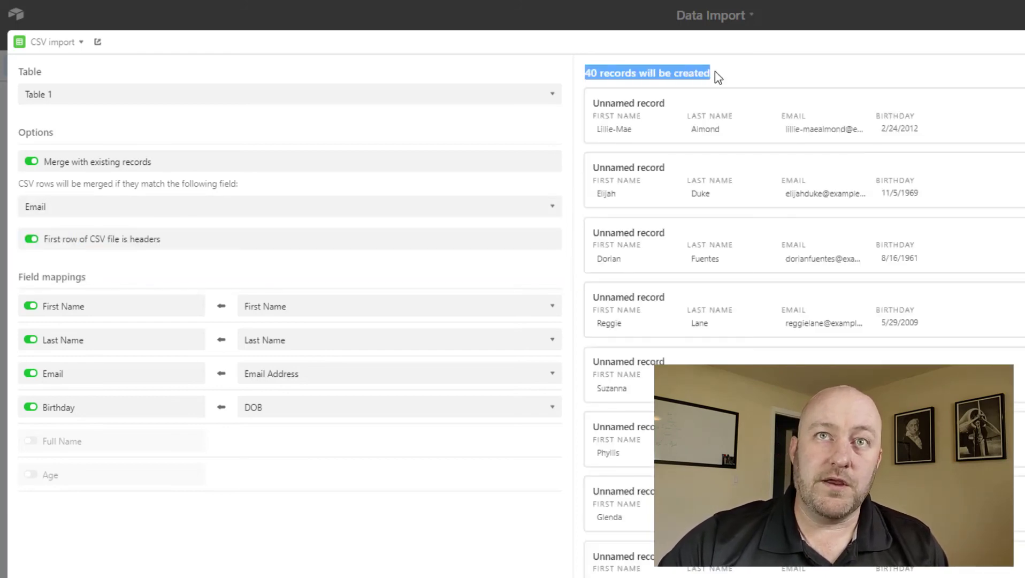
pyautogui.click(718, 77)
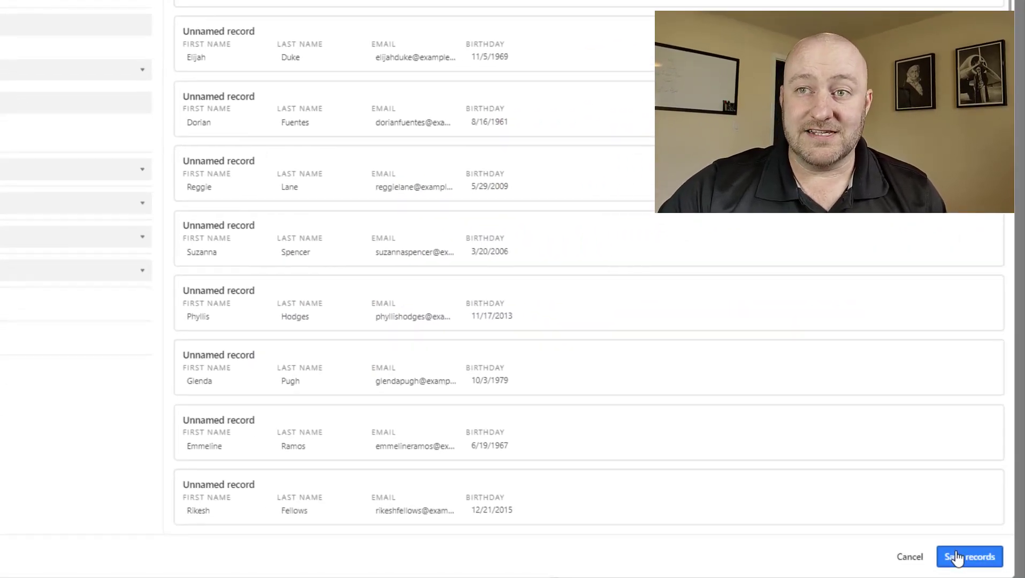
# Save the imported records and scroll through the table to confirm 51 rows.
pyautogui.click(957, 559)
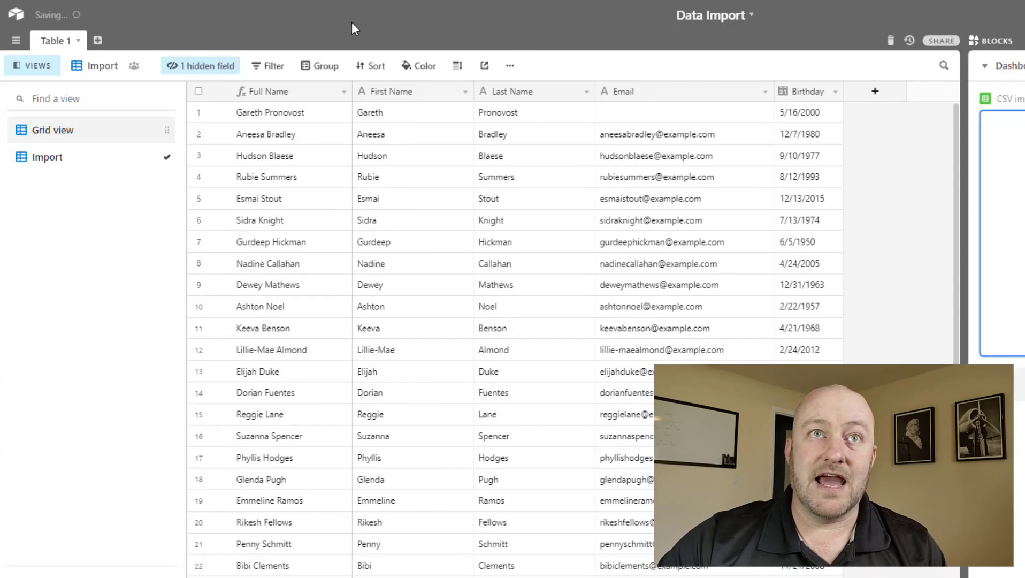
pyautogui.click(260, 139)
pyautogui.scroll(-5, 269, 406)
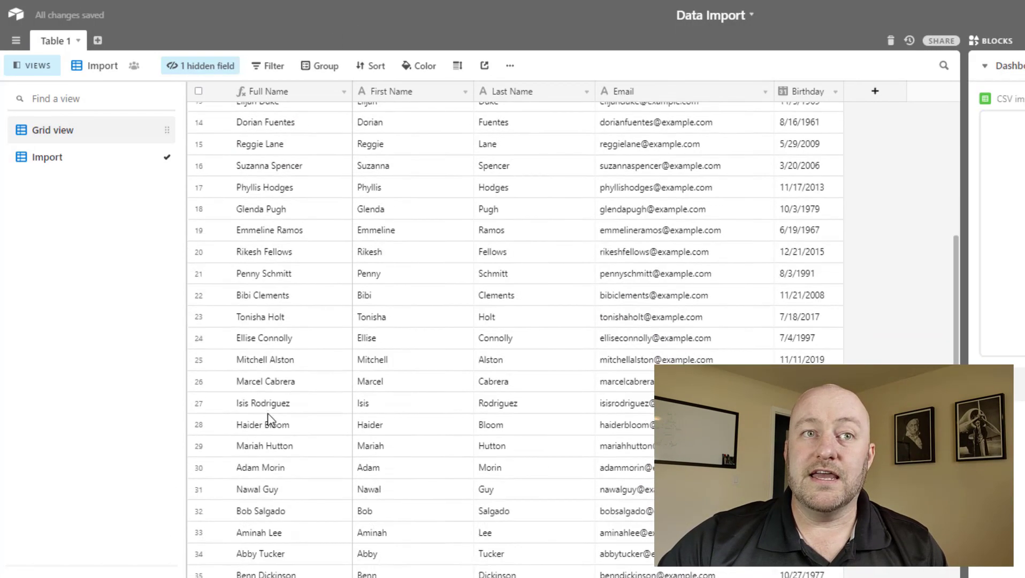
pyautogui.scroll(-6, 269, 428)
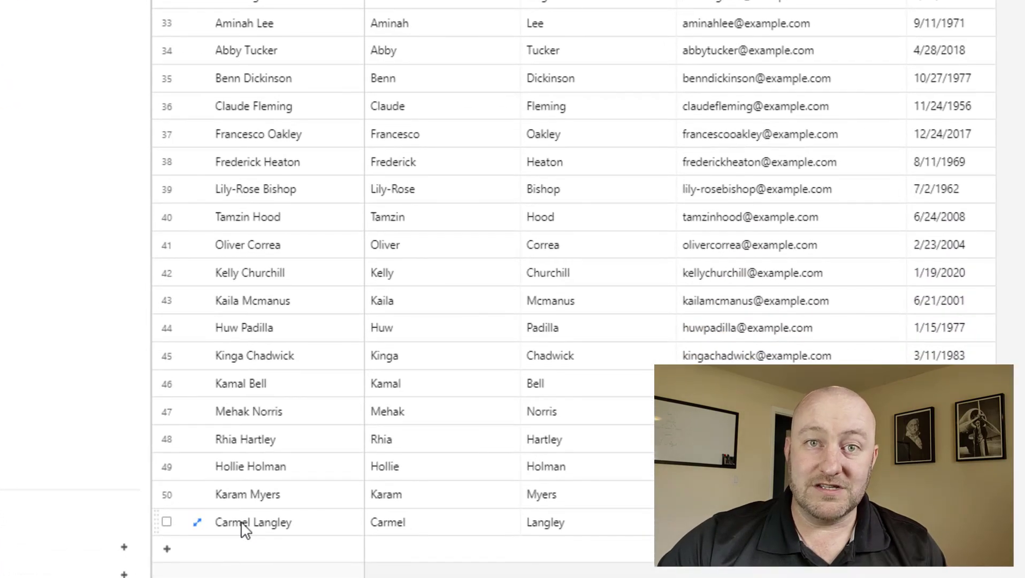
pyautogui.scroll(15, 257, 508)
# Move the Last Name and Email columns in front of First Name.
pyautogui.click(199, 86)
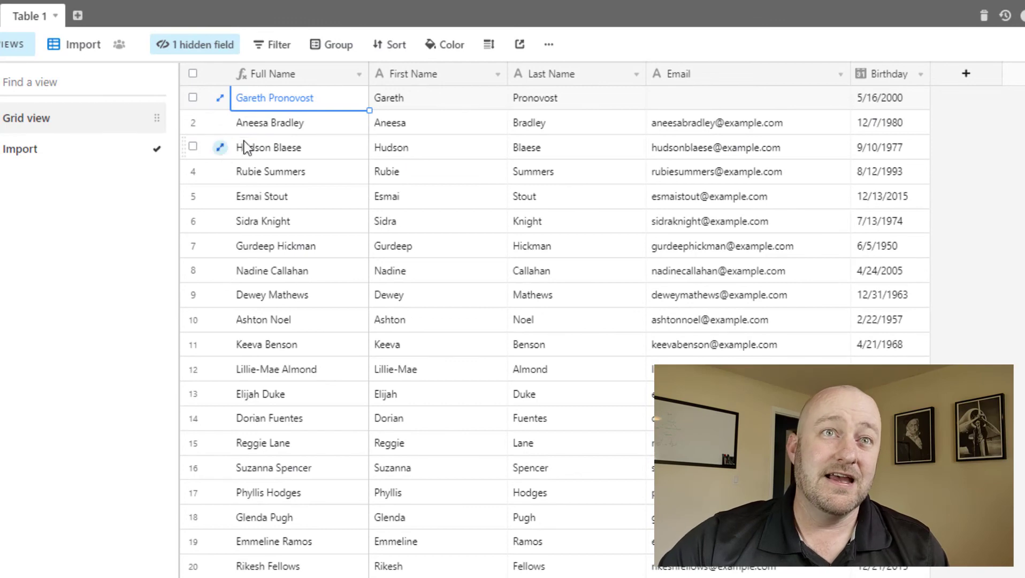
pyautogui.moveTo(257, 124); pyautogui.dragTo(916, 351)
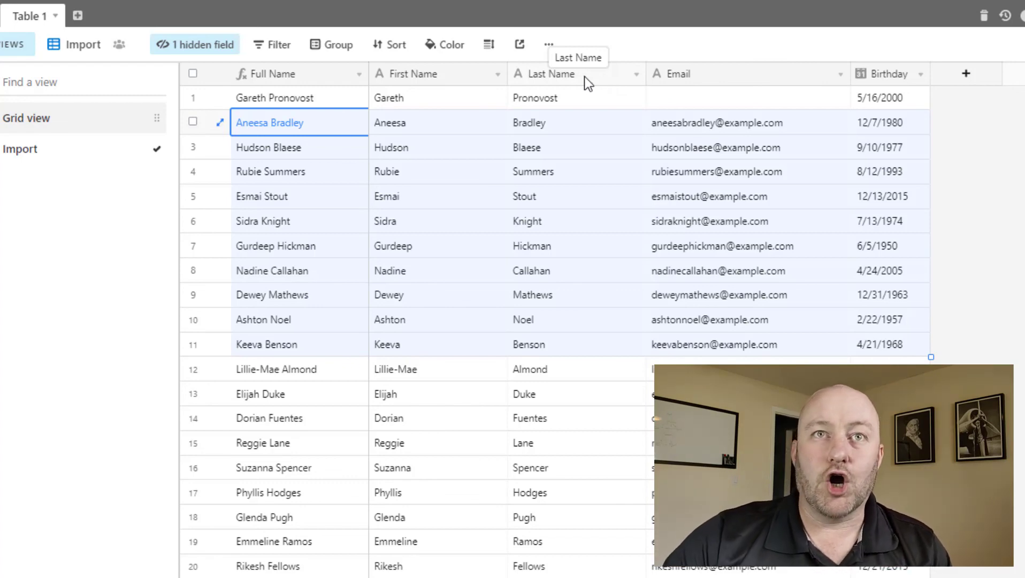
pyautogui.moveTo(546, 75); pyautogui.dragTo(370, 73)
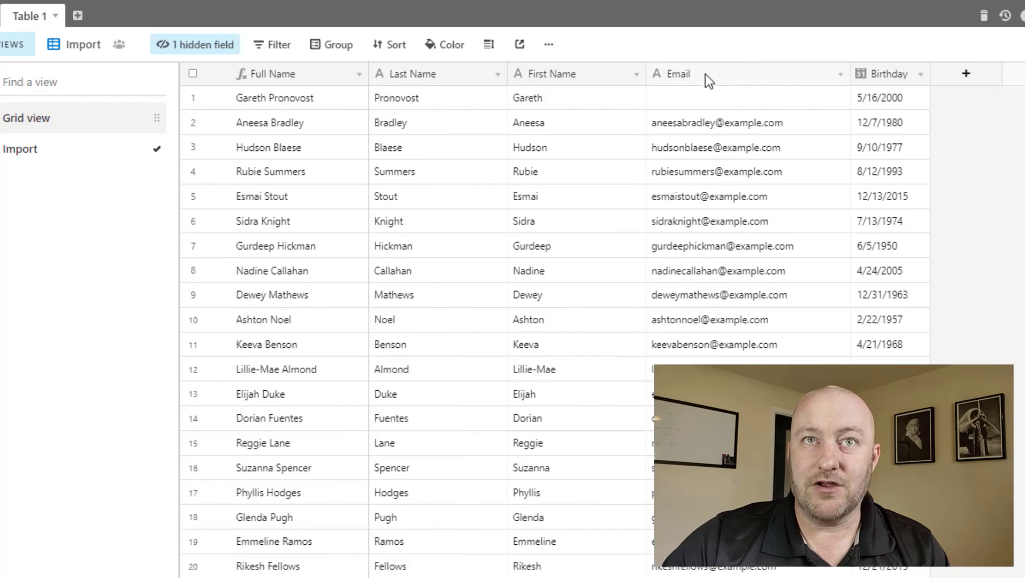
pyautogui.moveTo(709, 80); pyautogui.dragTo(484, 86)
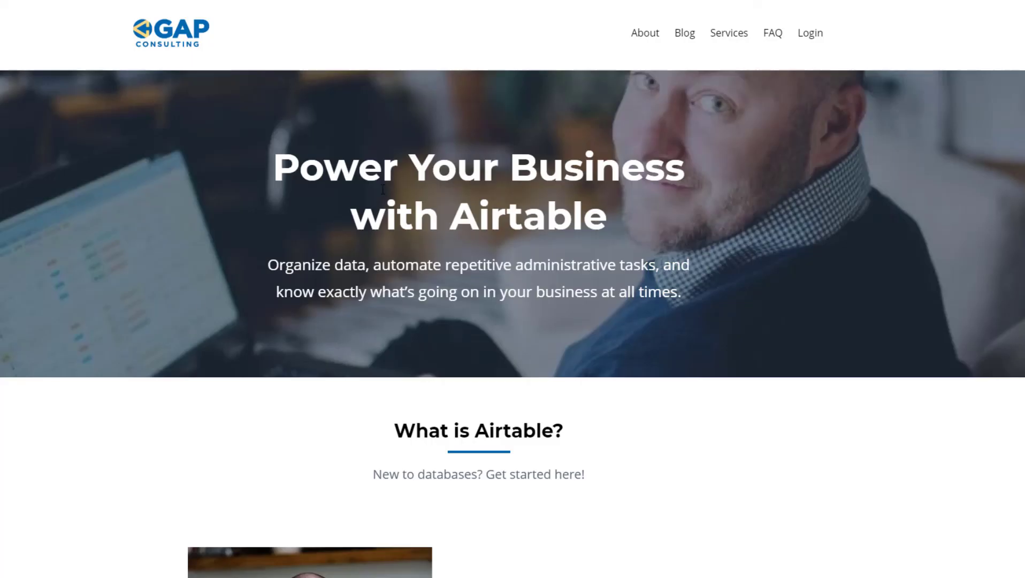
# Go to GAP Consulting's Services page and bring its three support option cards into view.
pyautogui.click(735, 39)
pyautogui.scroll(-6, 119, 300)
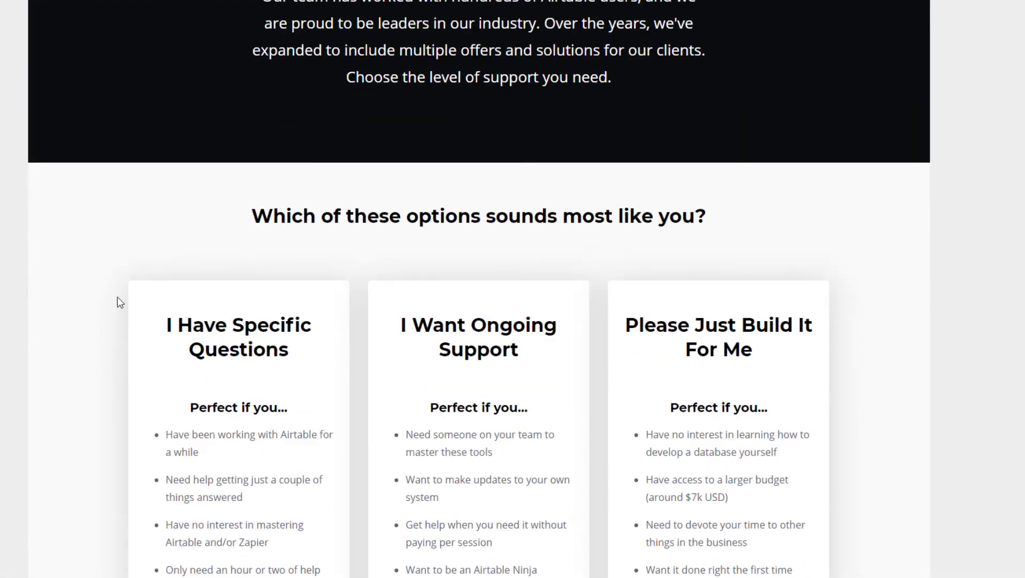